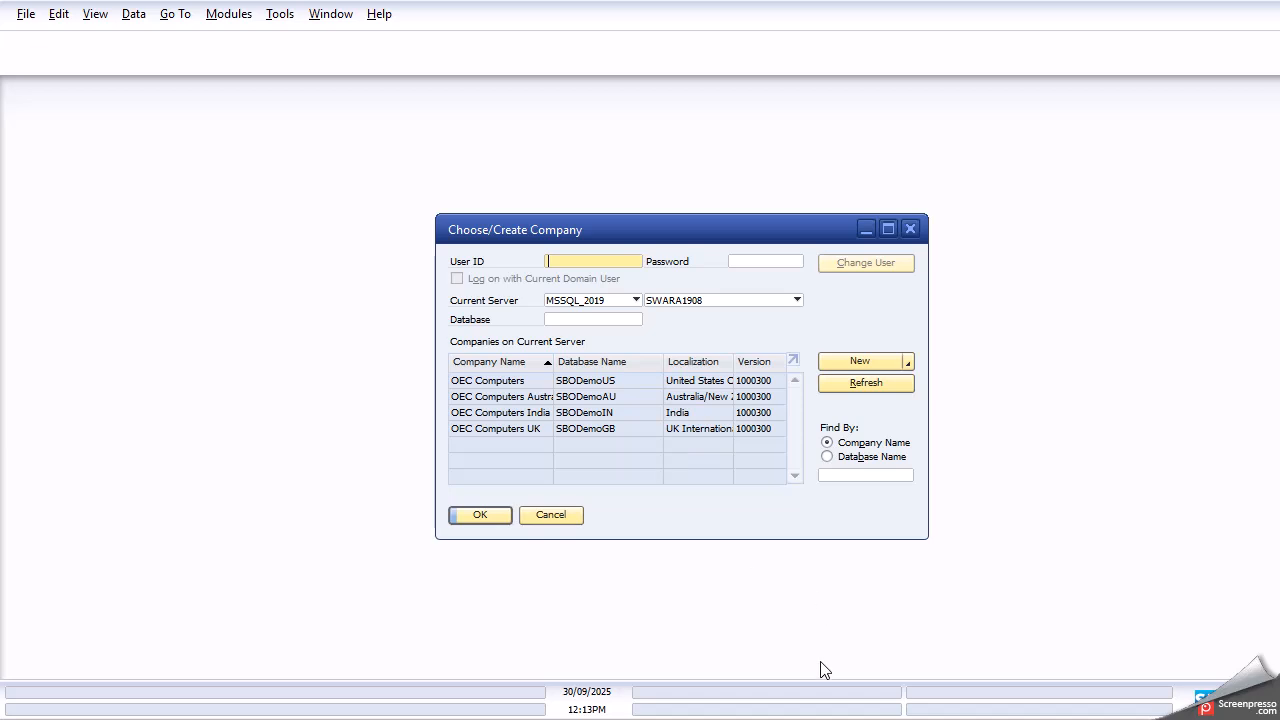
- Show the Choose/Create Company window listing four OEC Computers demo databases on MSSQL_2019
{"action": "mouse_move", "coordinate": [862, 719]}
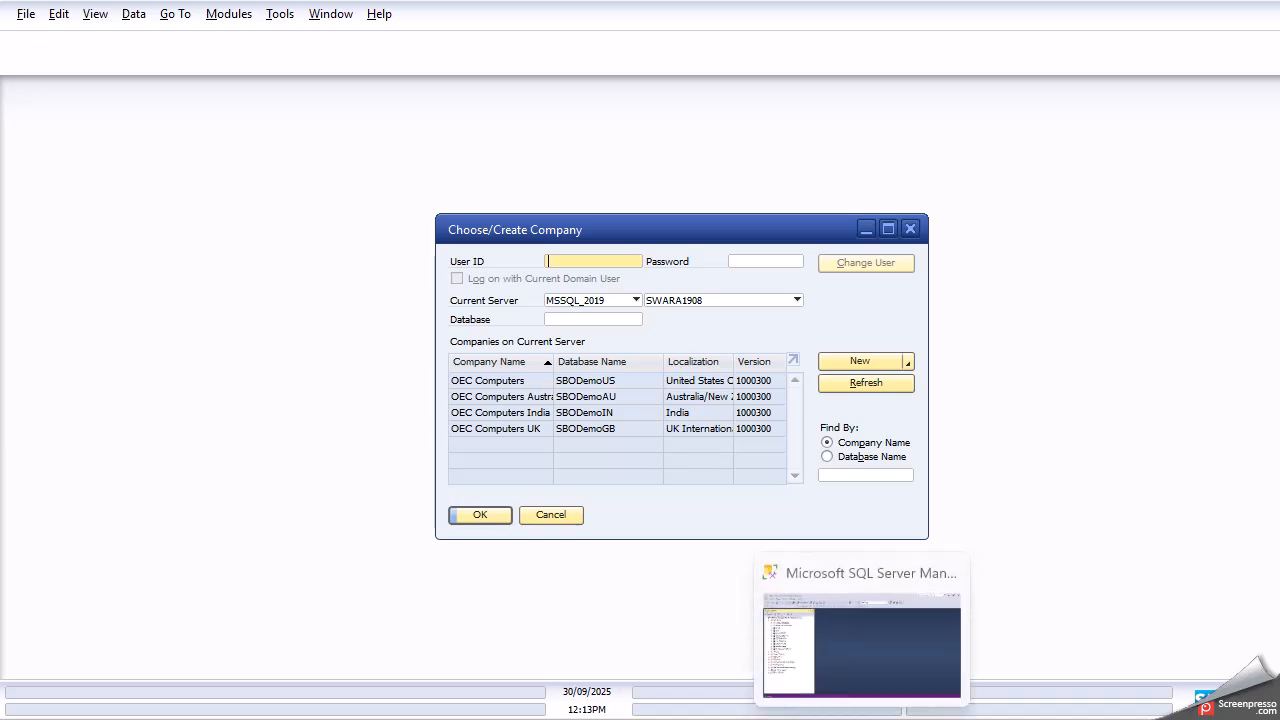
- Open the Back Up Database window for SBODemoGB, set to a full disk backup
{"action": "left_click", "coordinate": [862, 719]}
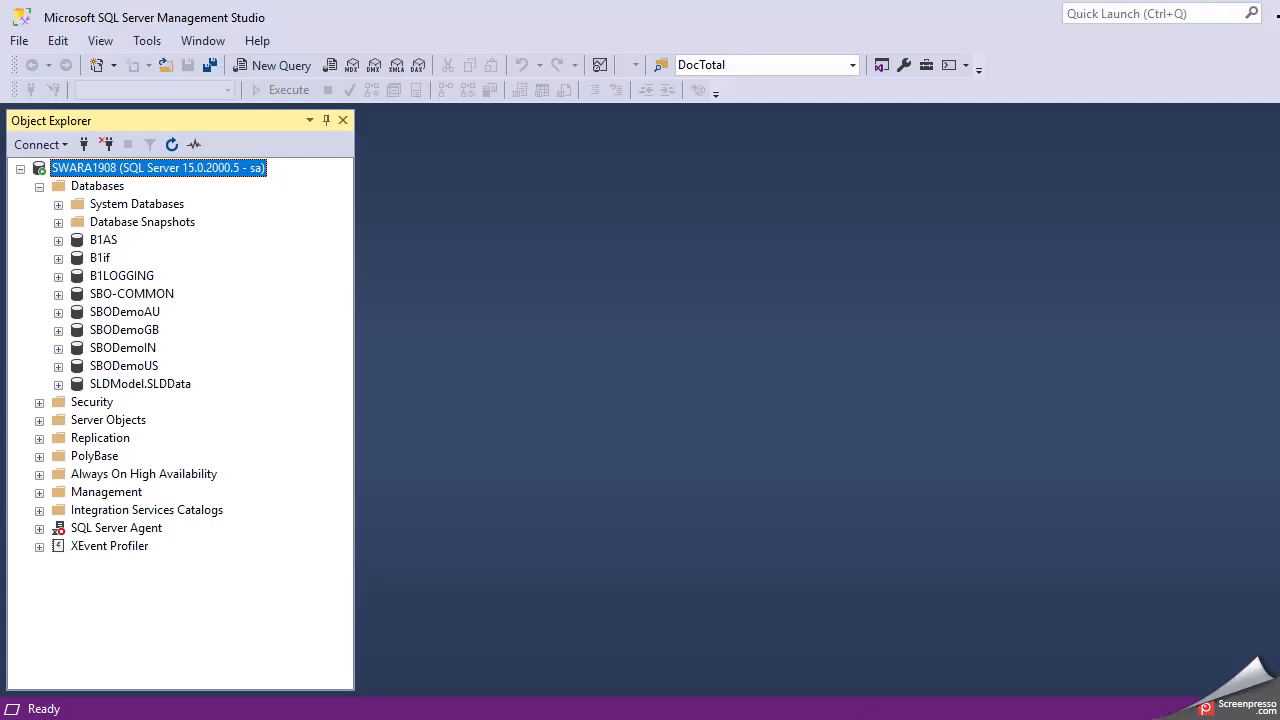
{"action": "right_click", "coordinate": [137, 339]}
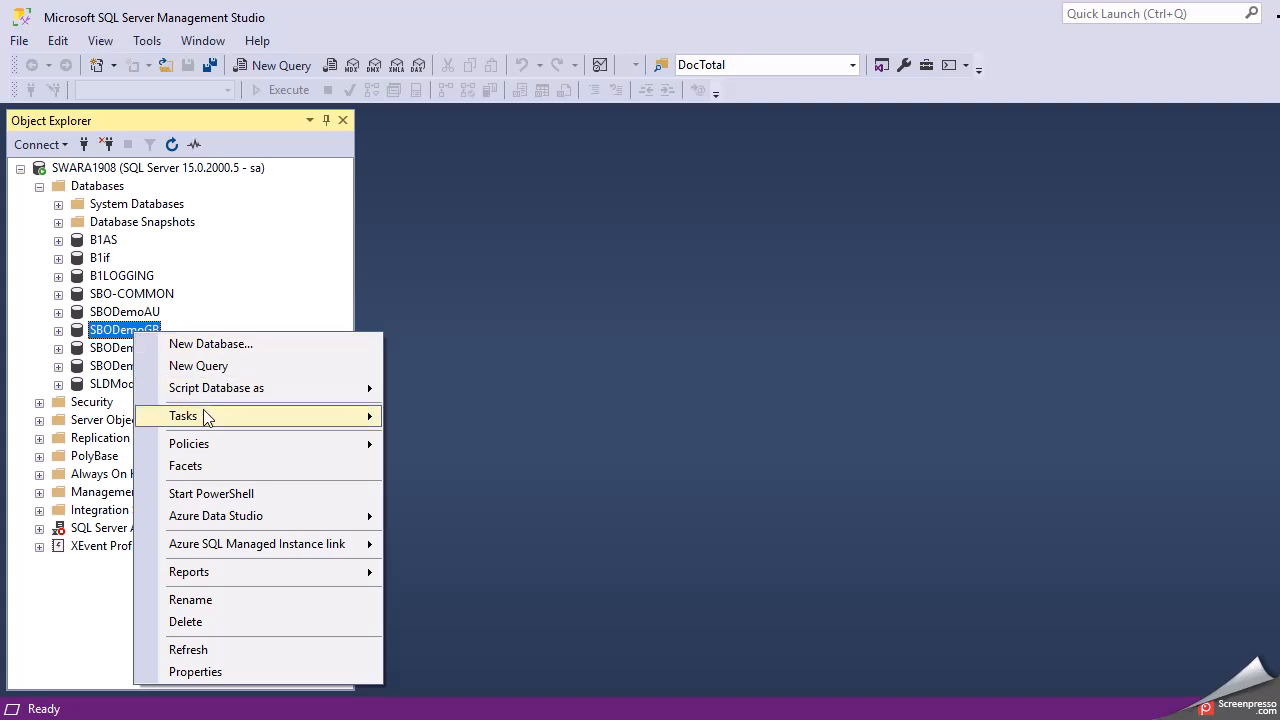
{"action": "mouse_move", "coordinate": [225, 424]}
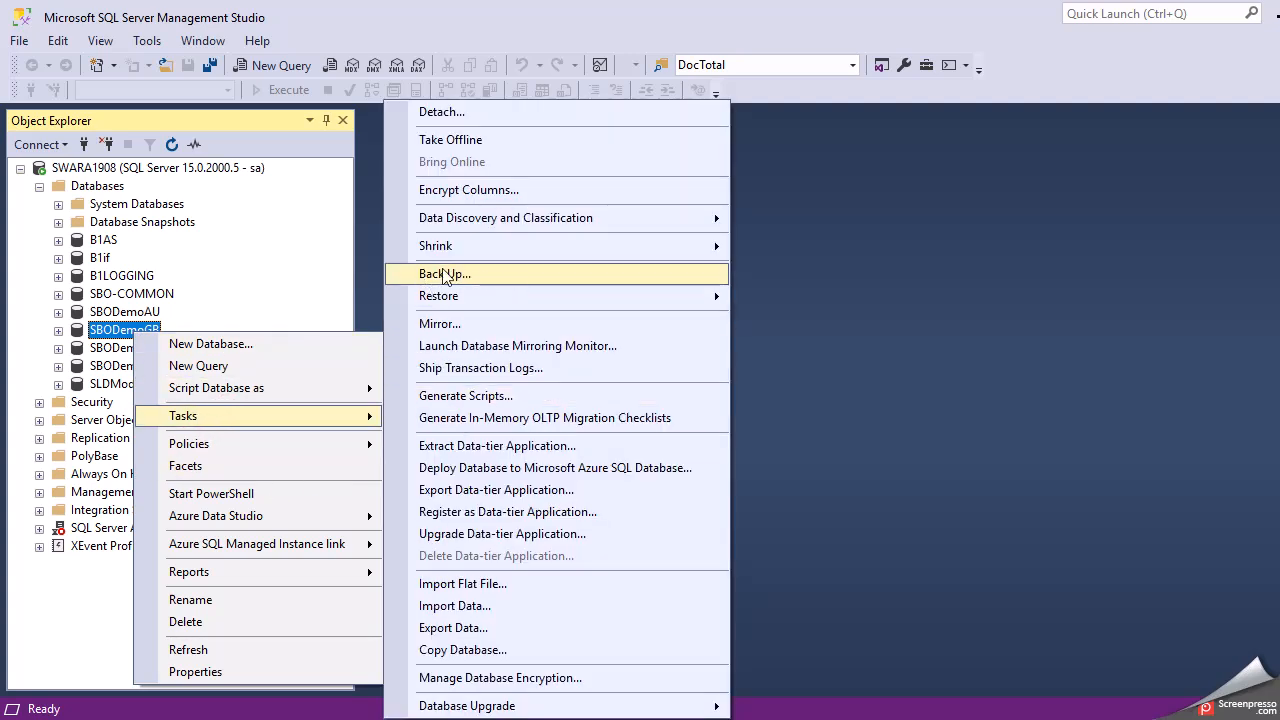
{"action": "left_click", "coordinate": [518, 278]}
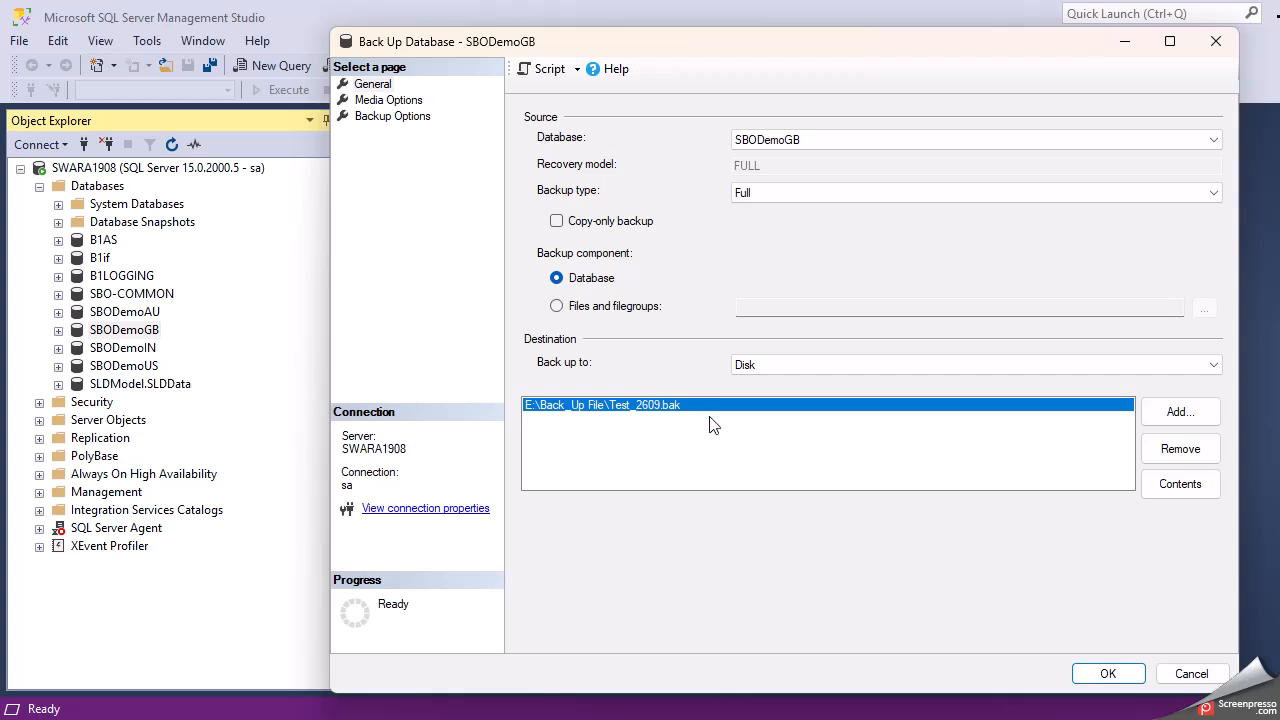
- Remove the old Test_2609.bak destination and browse to the E:\Back_Up File folder
{"action": "left_click", "coordinate": [1180, 449]}
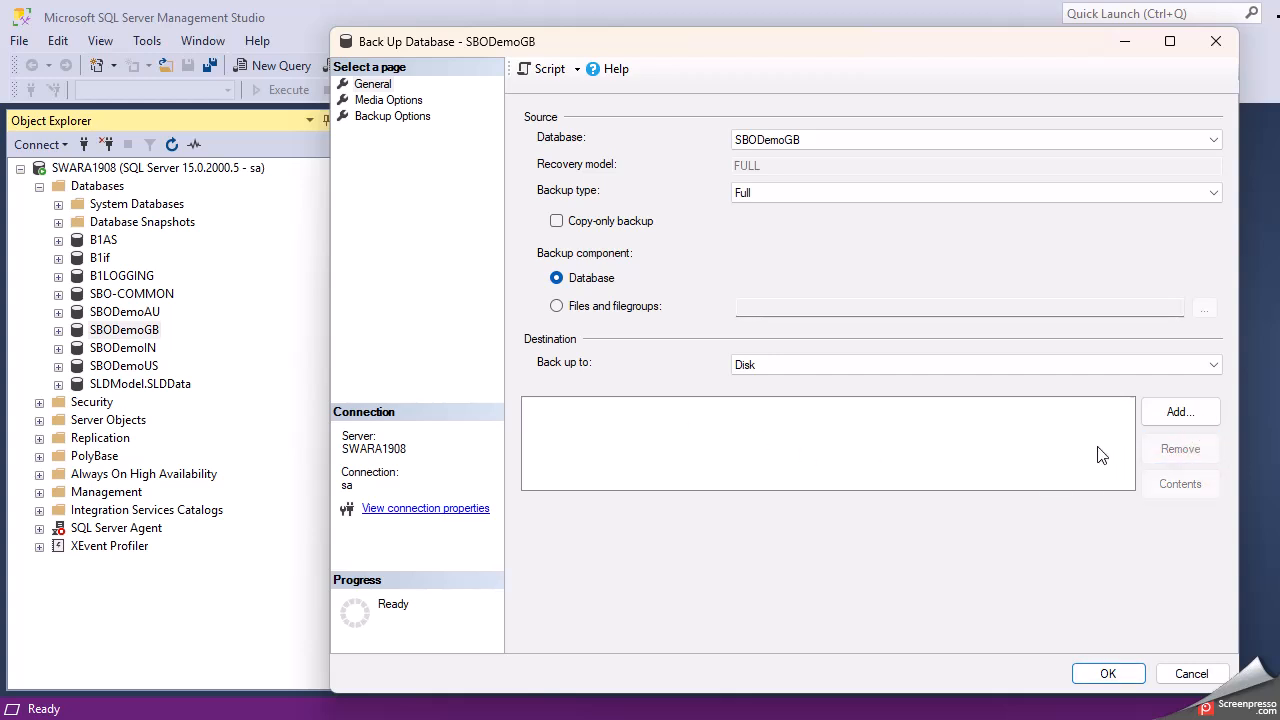
{"action": "left_click", "coordinate": [1191, 413]}
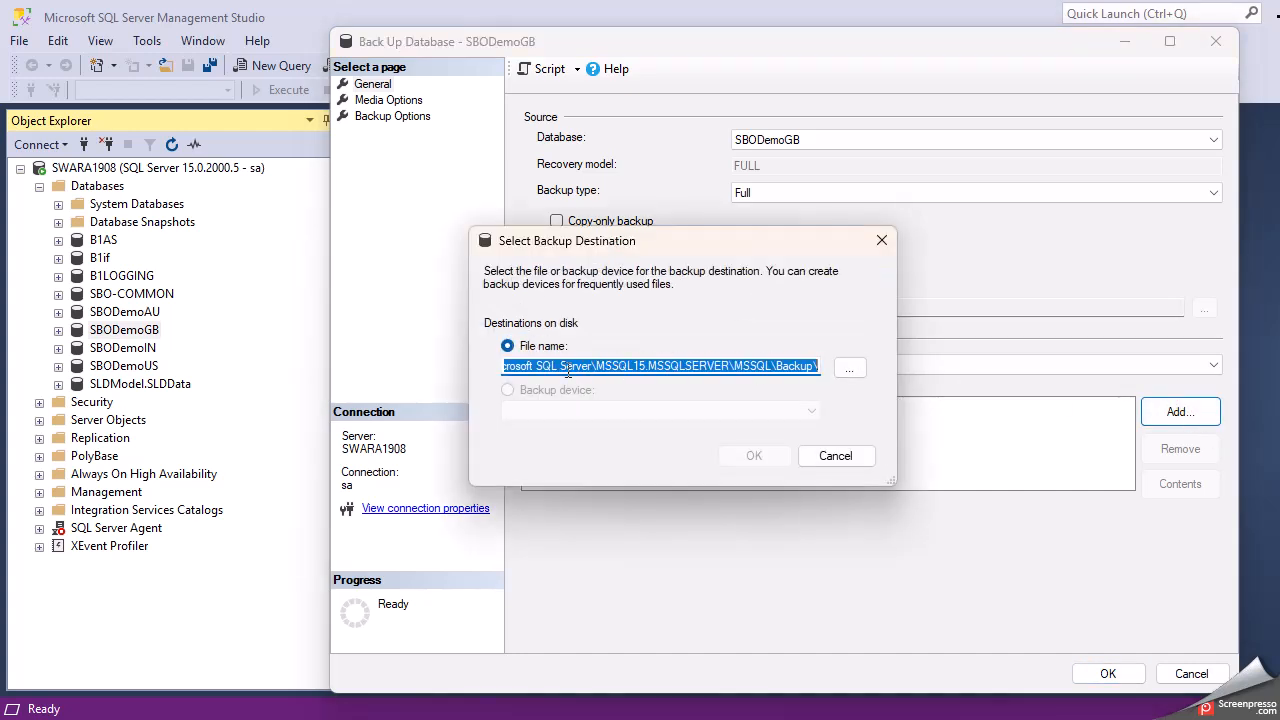
{"action": "left_click", "coordinate": [848, 368]}
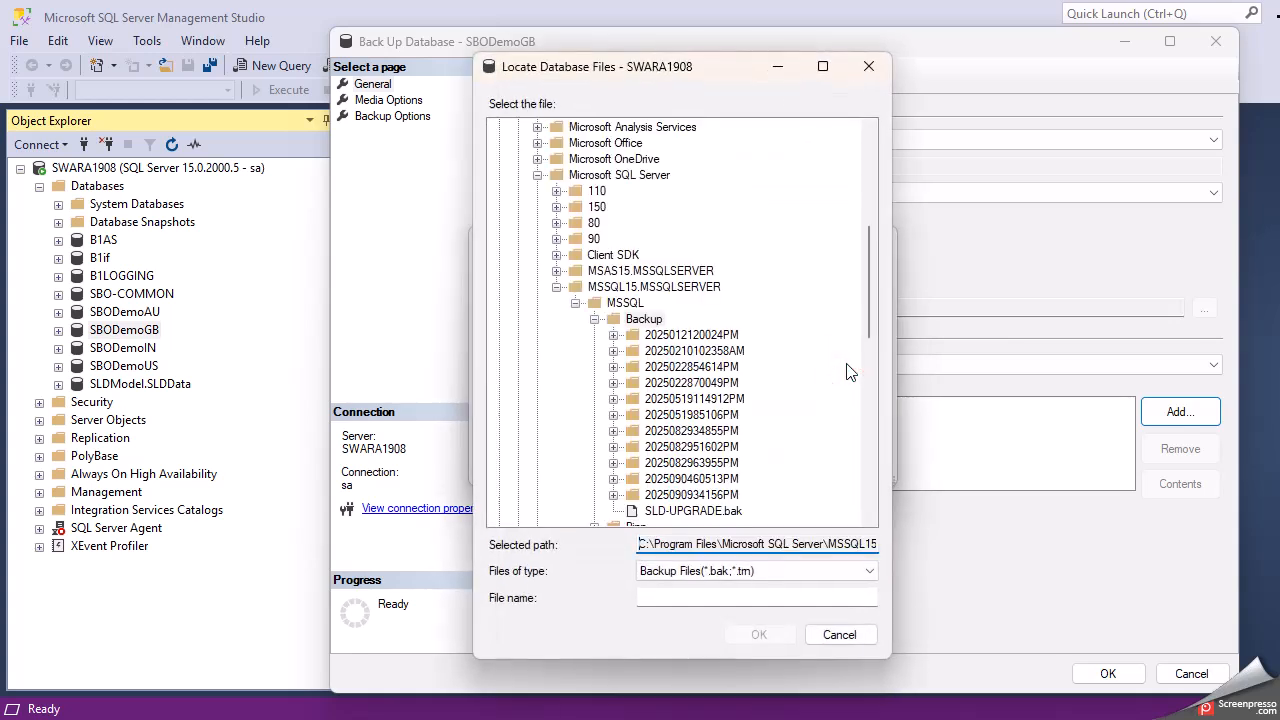
{"action": "left_click", "coordinate": [867, 327]}
{"action": "left_click_drag", "start_coordinate": [869, 330], "coordinate": [869, 220]}
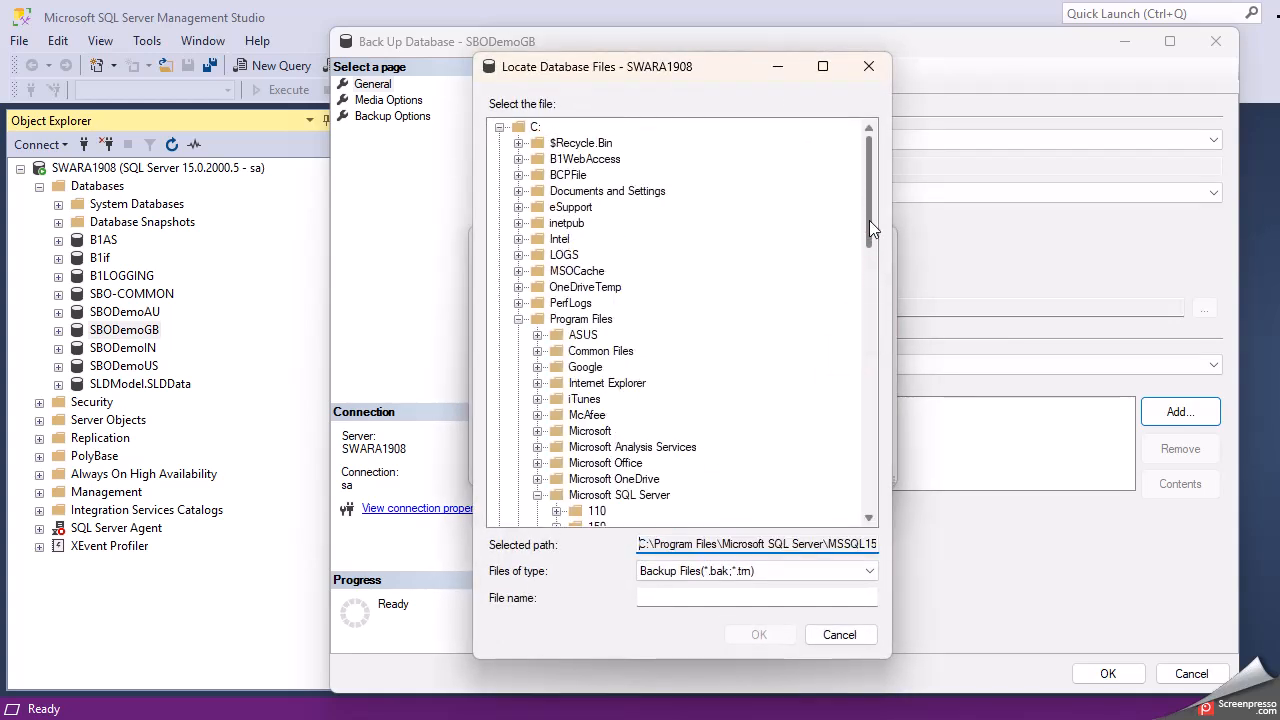
{"action": "left_click", "coordinate": [518, 320]}
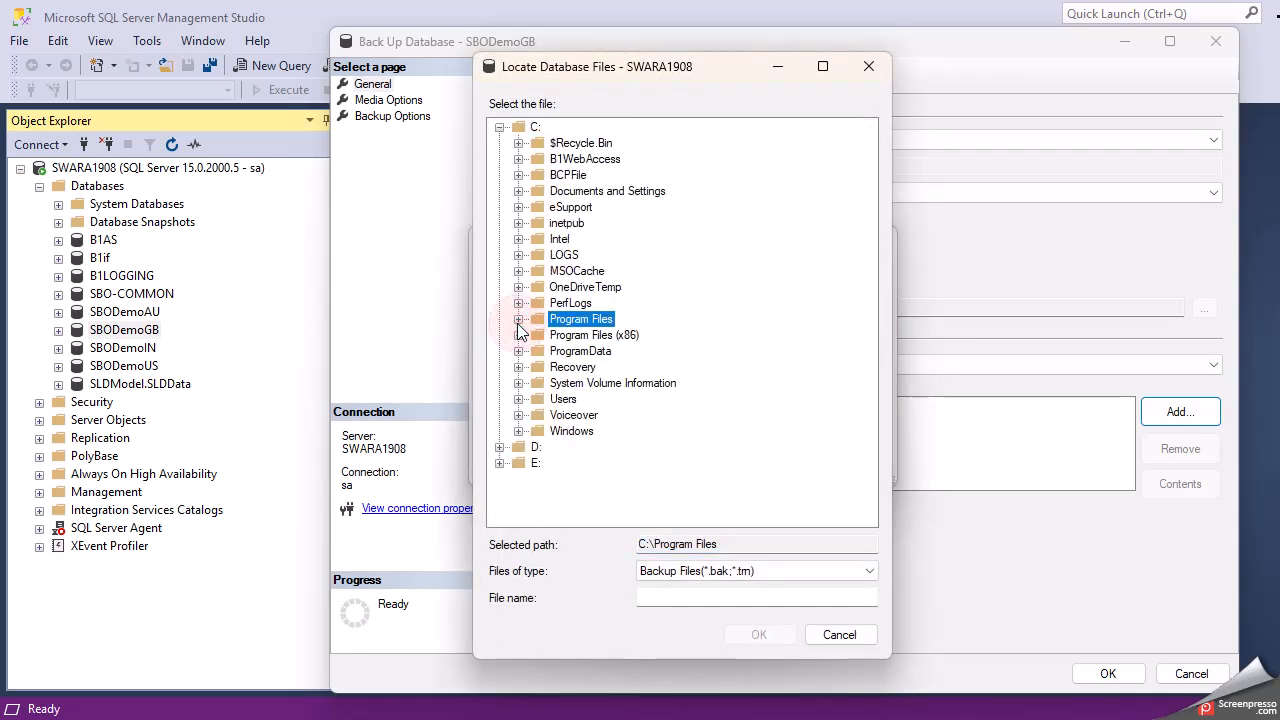
{"action": "left_click", "coordinate": [499, 127]}
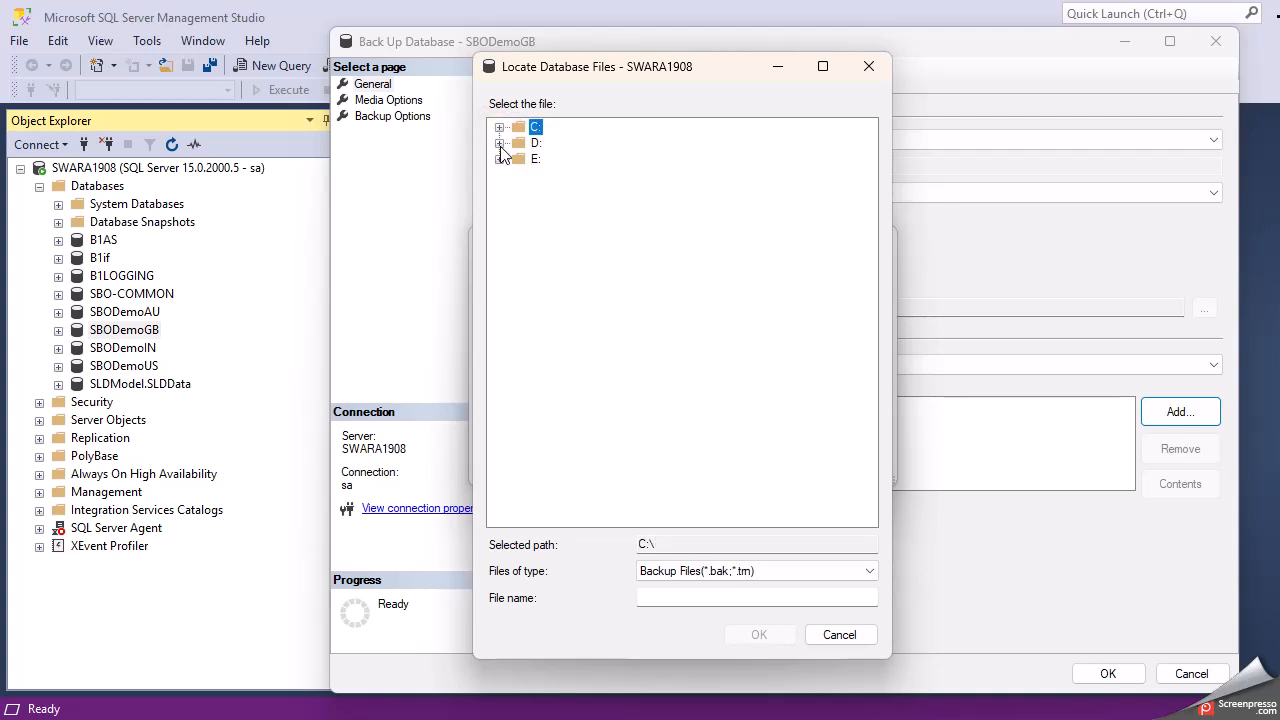
{"action": "left_click", "coordinate": [499, 143]}
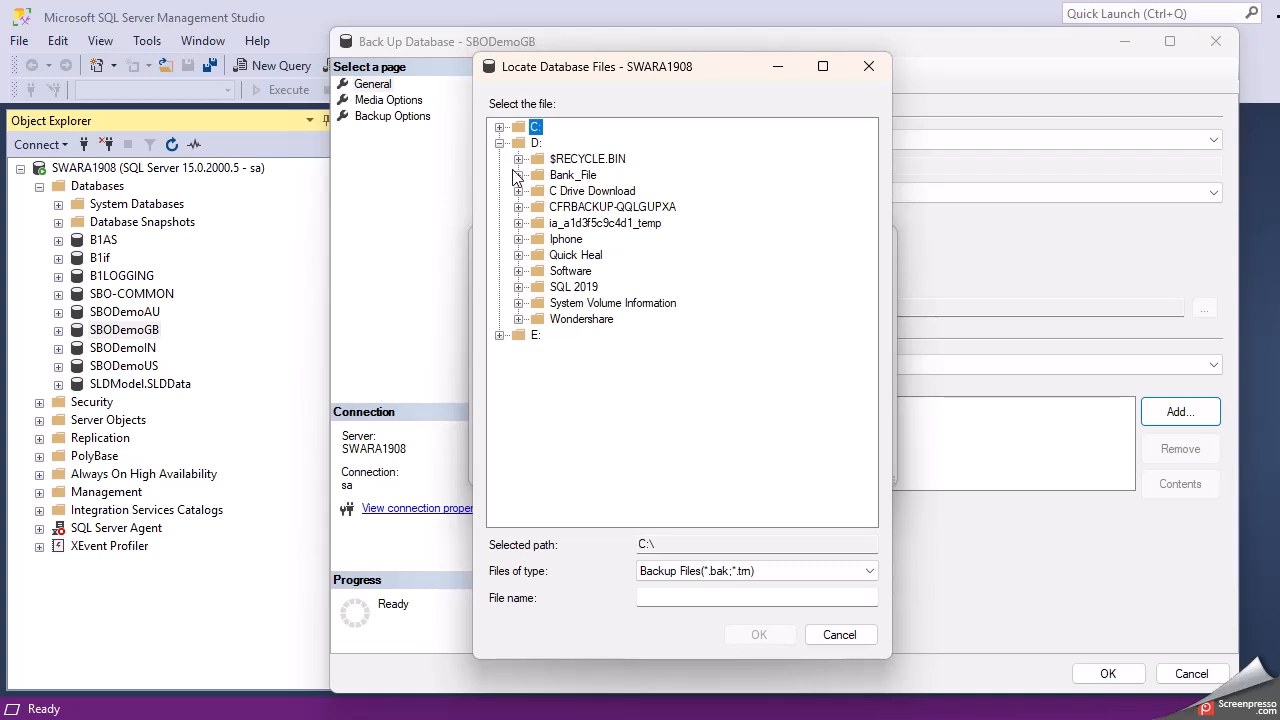
{"action": "left_click", "coordinate": [499, 143]}
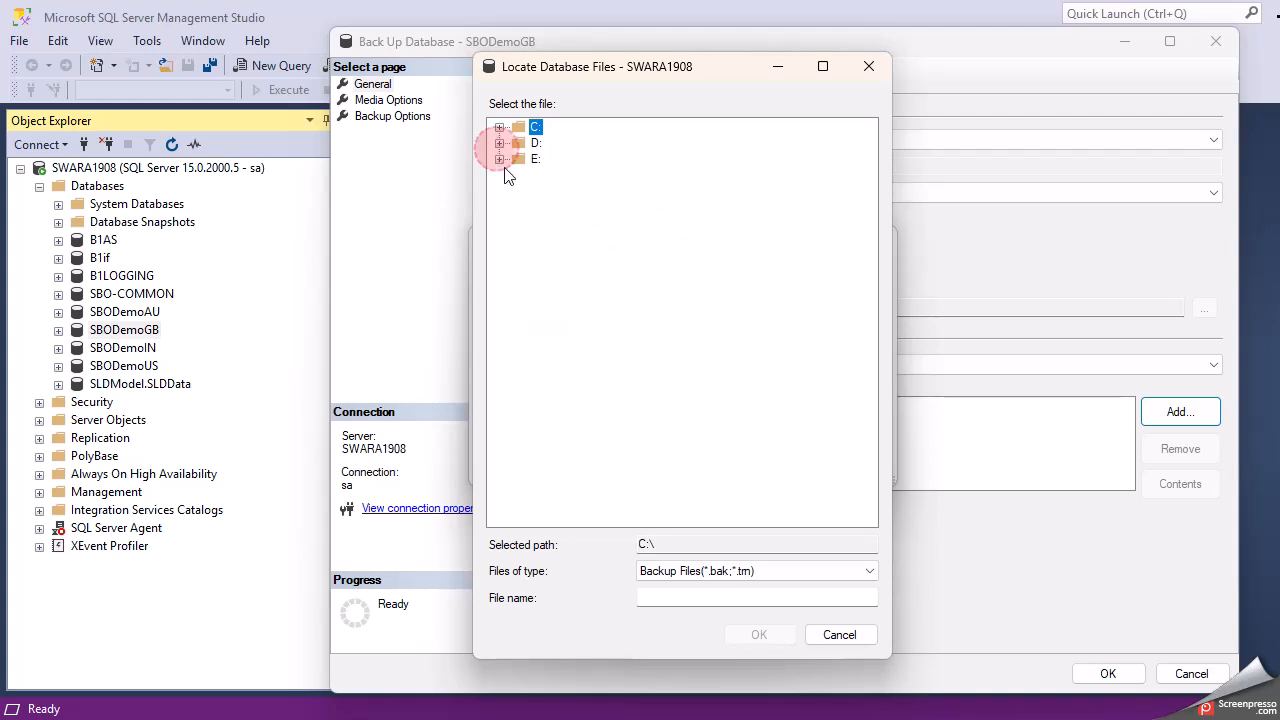
{"action": "left_click", "coordinate": [499, 159]}
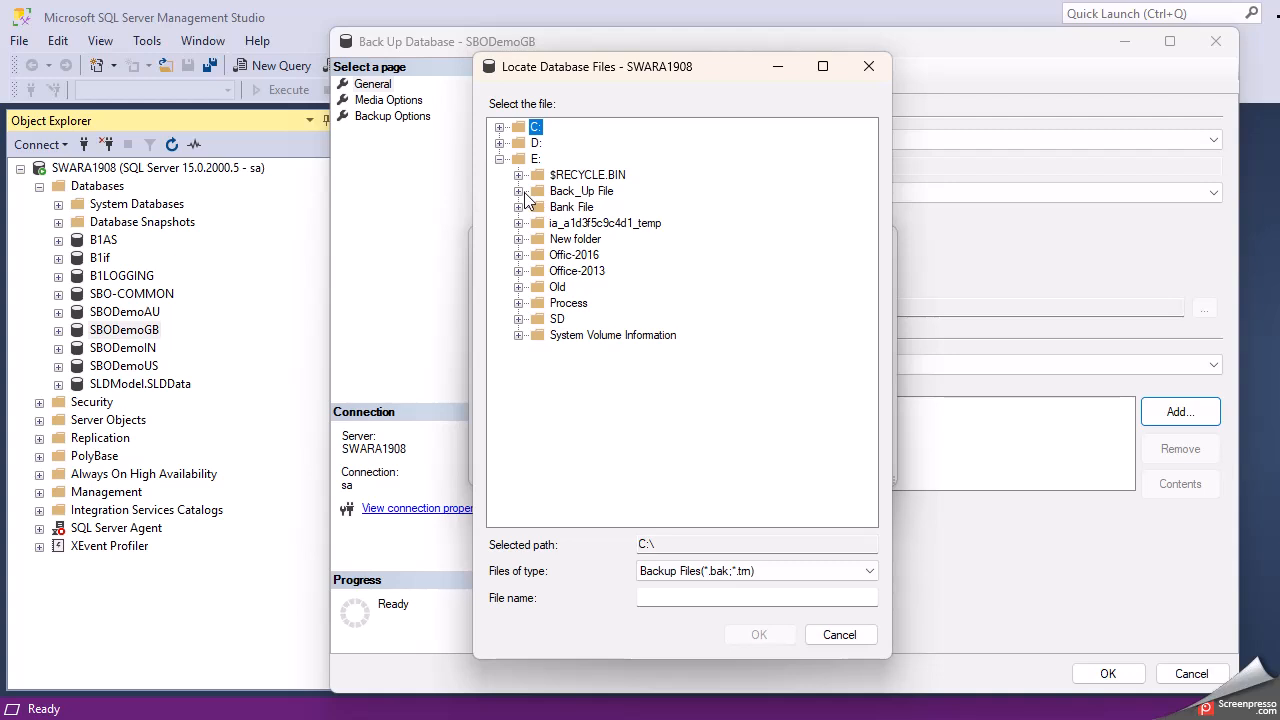
{"action": "left_click", "coordinate": [519, 192]}
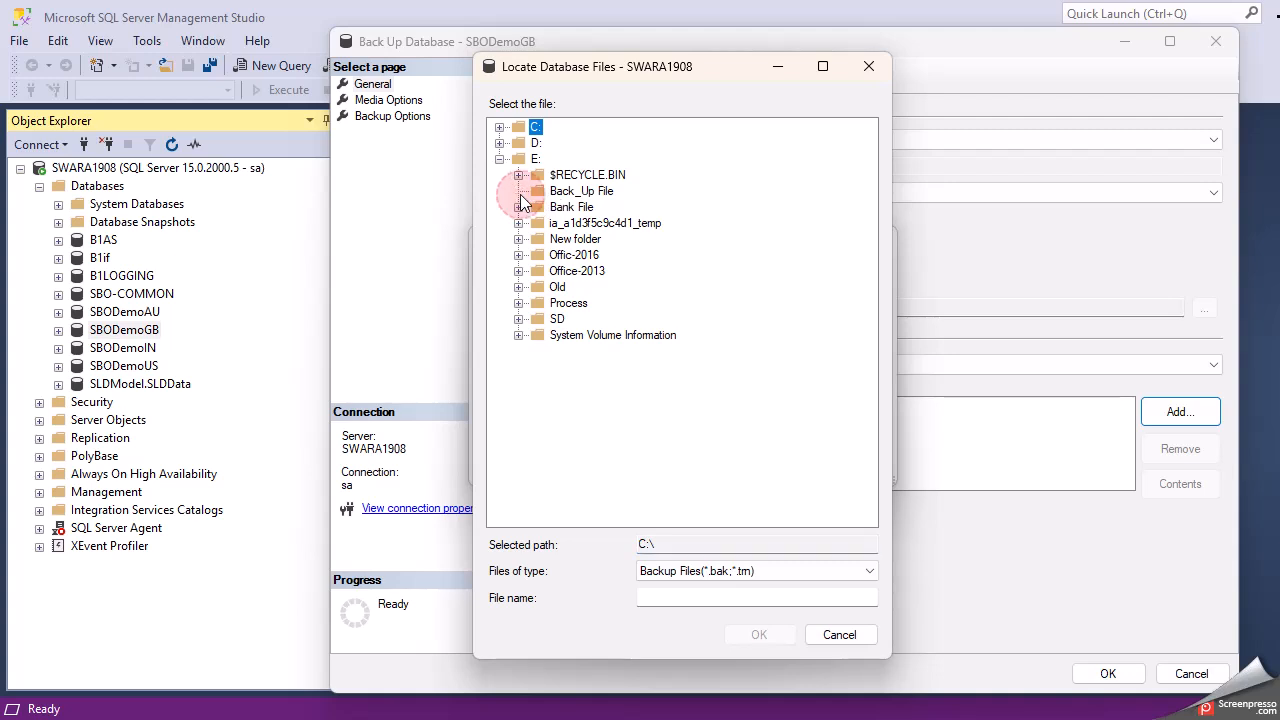
{"action": "left_click", "coordinate": [561, 198]}
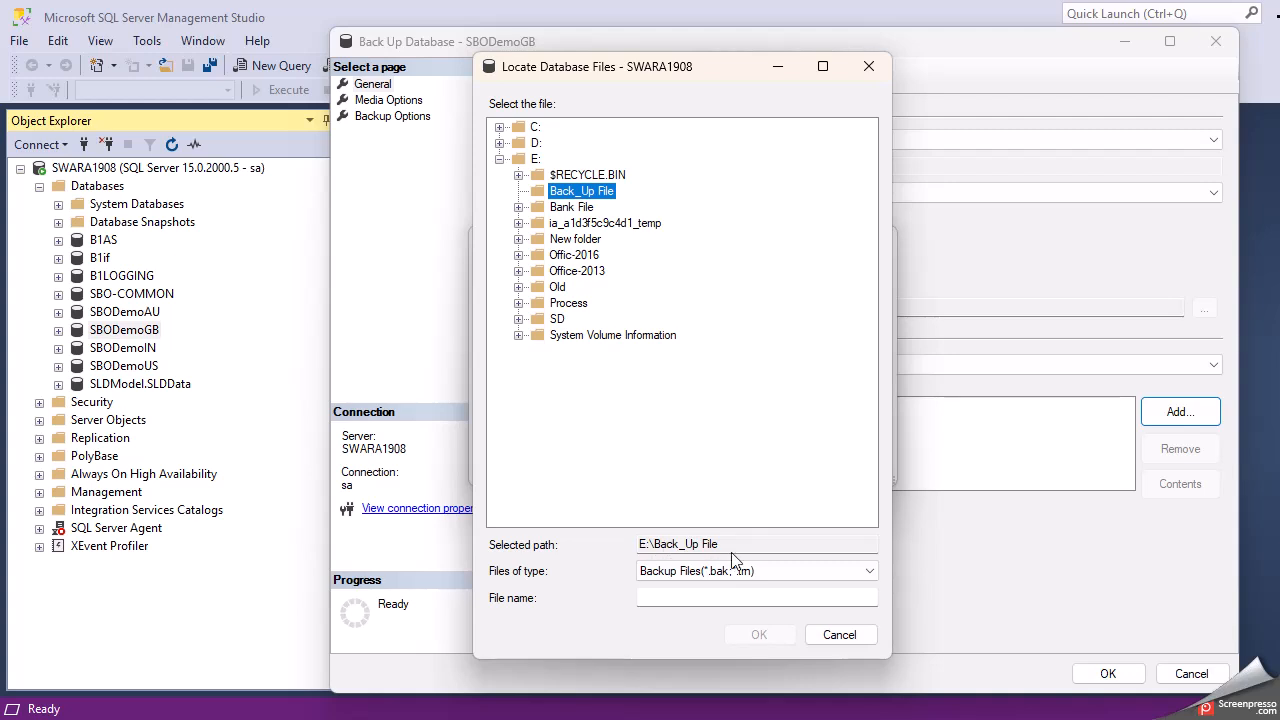
- Name the backup file 3009_Test.bak and confirm the location
{"action": "left_click", "coordinate": [685, 599]}
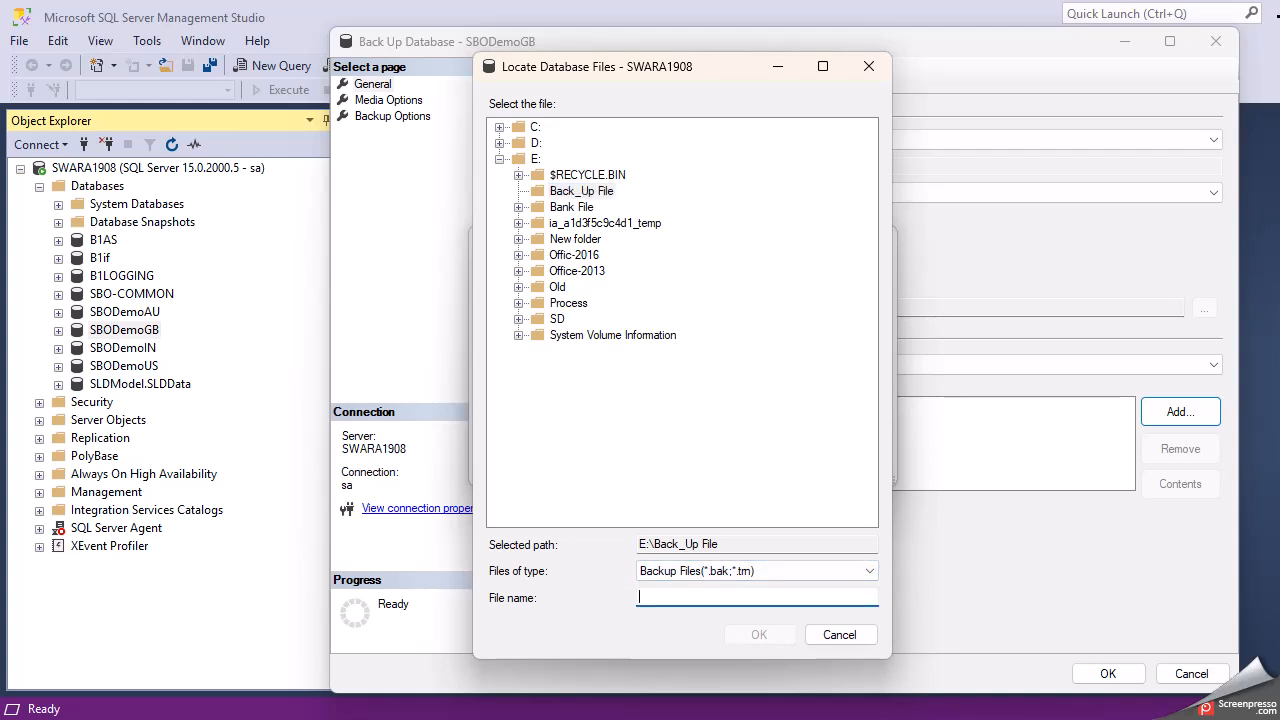
{"action": "type", "text": "3009_Test.bak"}
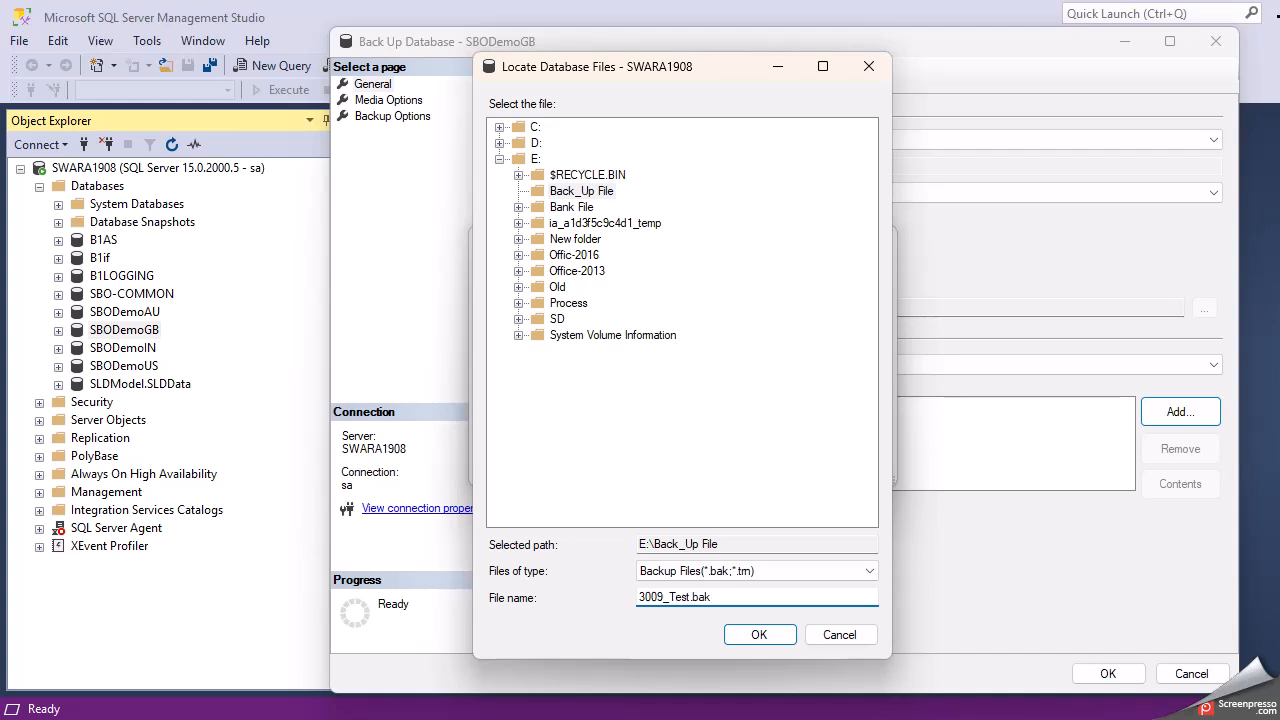
{"action": "left_click", "coordinate": [756, 636]}
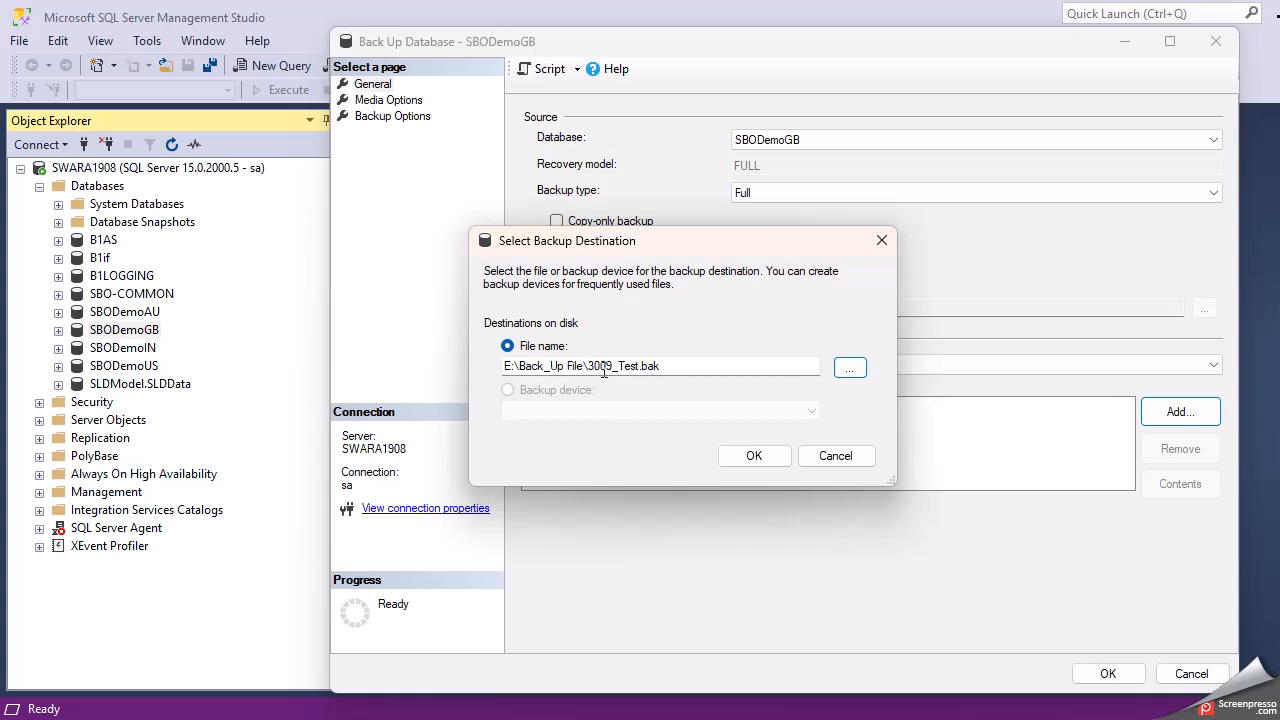
- Confirm the 3009_Test.bak destination and run the SBODemoGB full backup to success
{"action": "left_click_drag", "start_coordinate": [588, 366], "coordinate": [661, 366]}
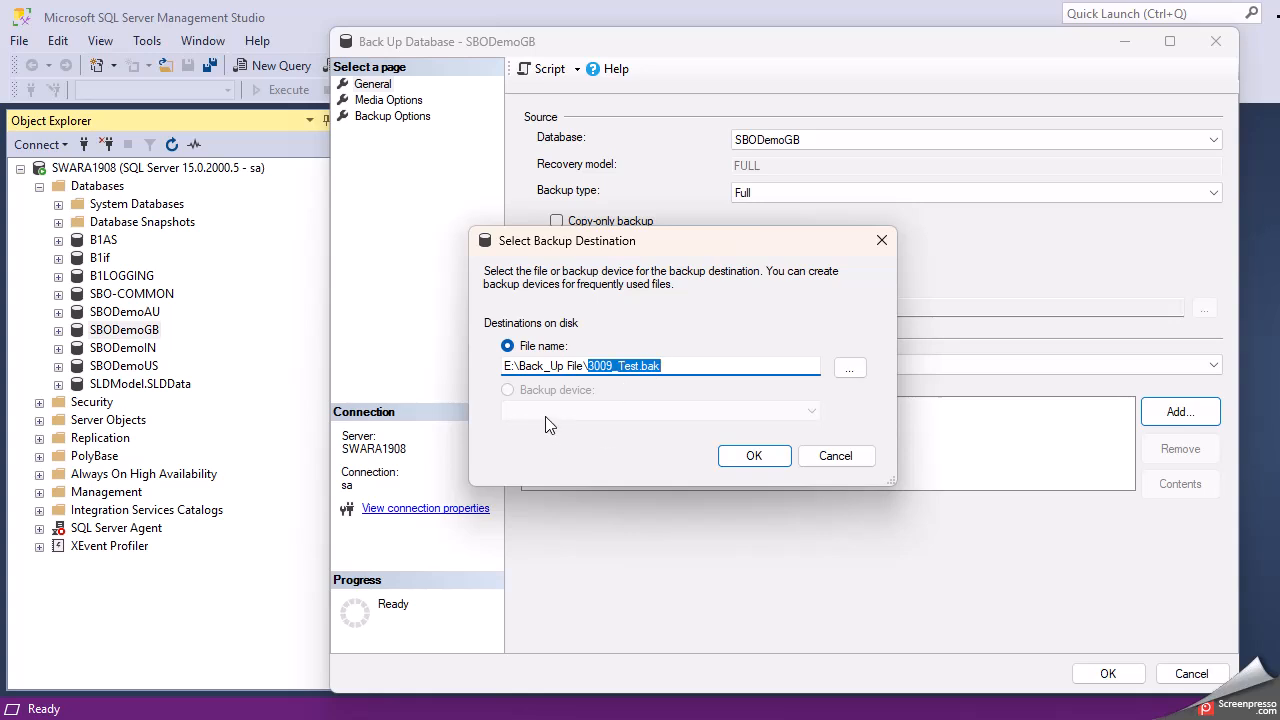
{"action": "left_click", "coordinate": [746, 456]}
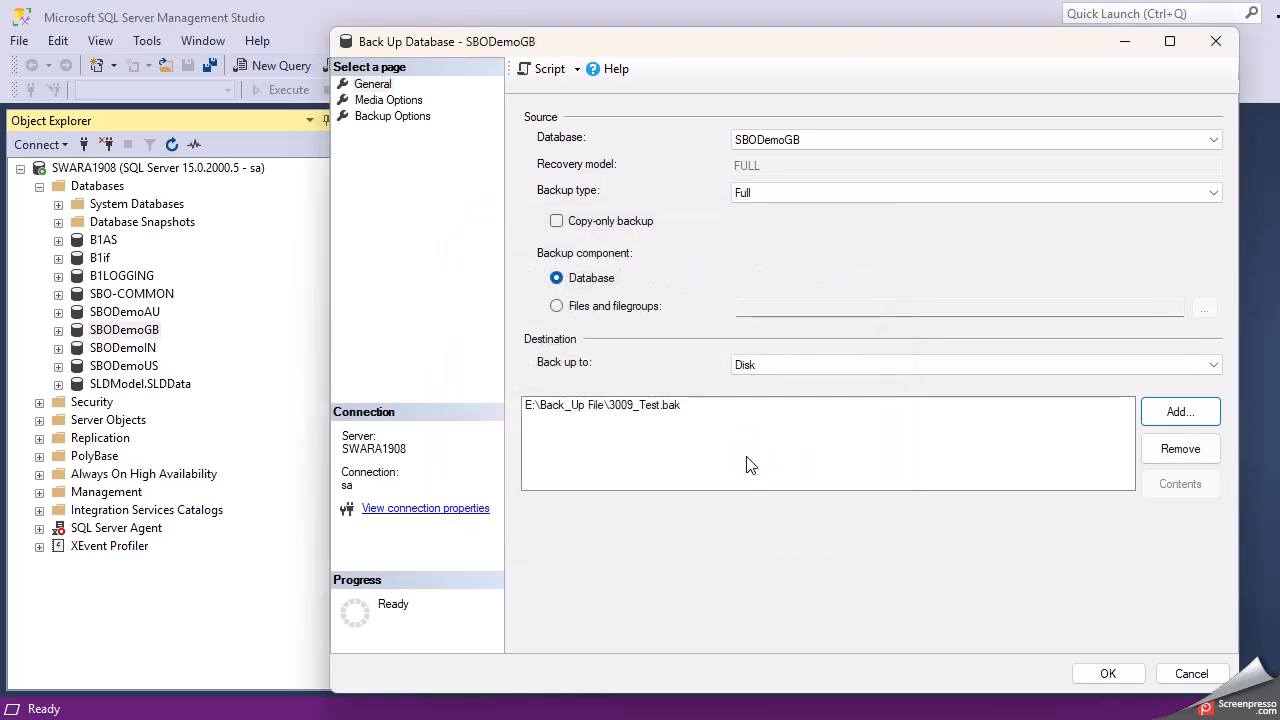
{"action": "left_click", "coordinate": [633, 415]}
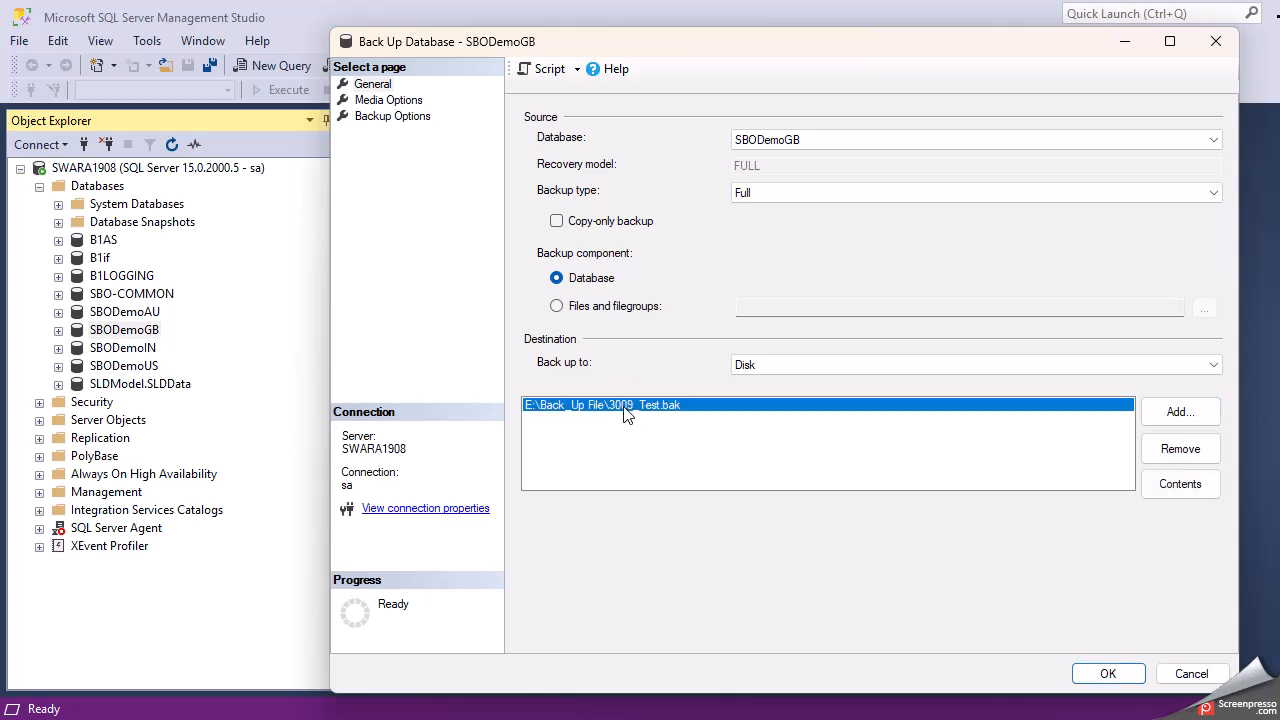
{"action": "left_click", "coordinate": [1097, 677]}
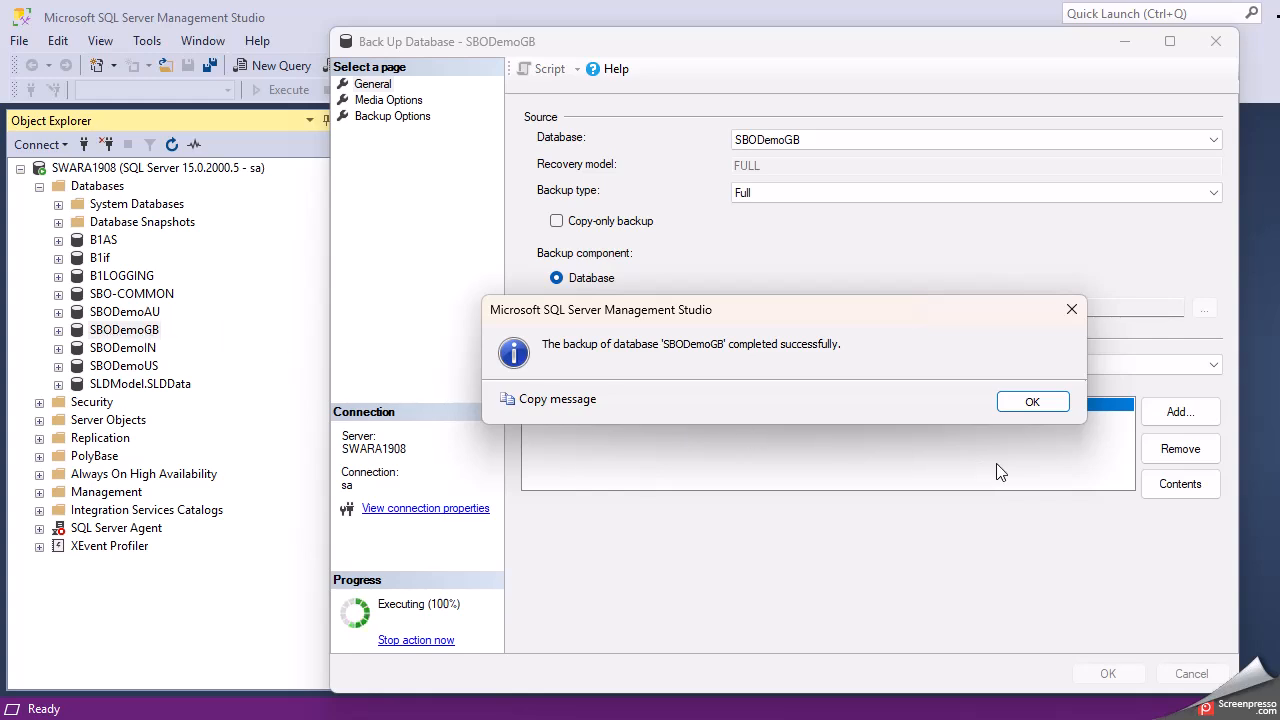
{"action": "left_click", "coordinate": [1038, 404]}
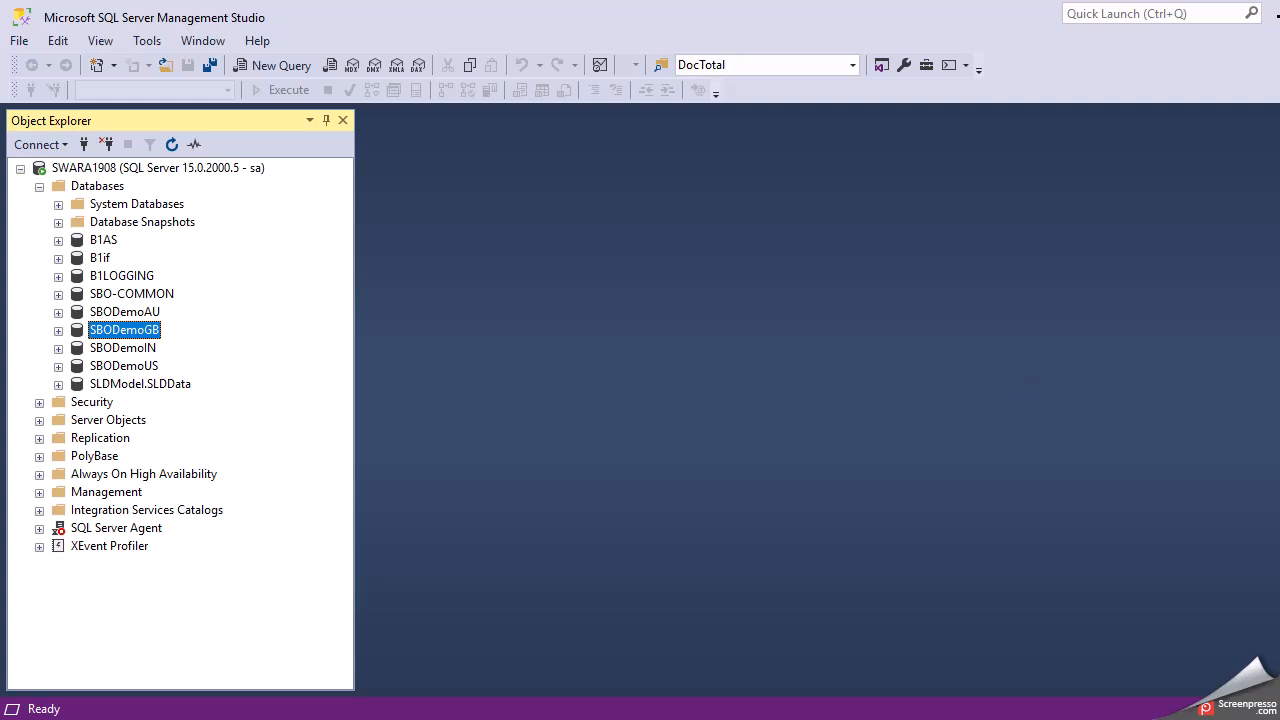
{"action": "left_click", "coordinate": [775, 719]}
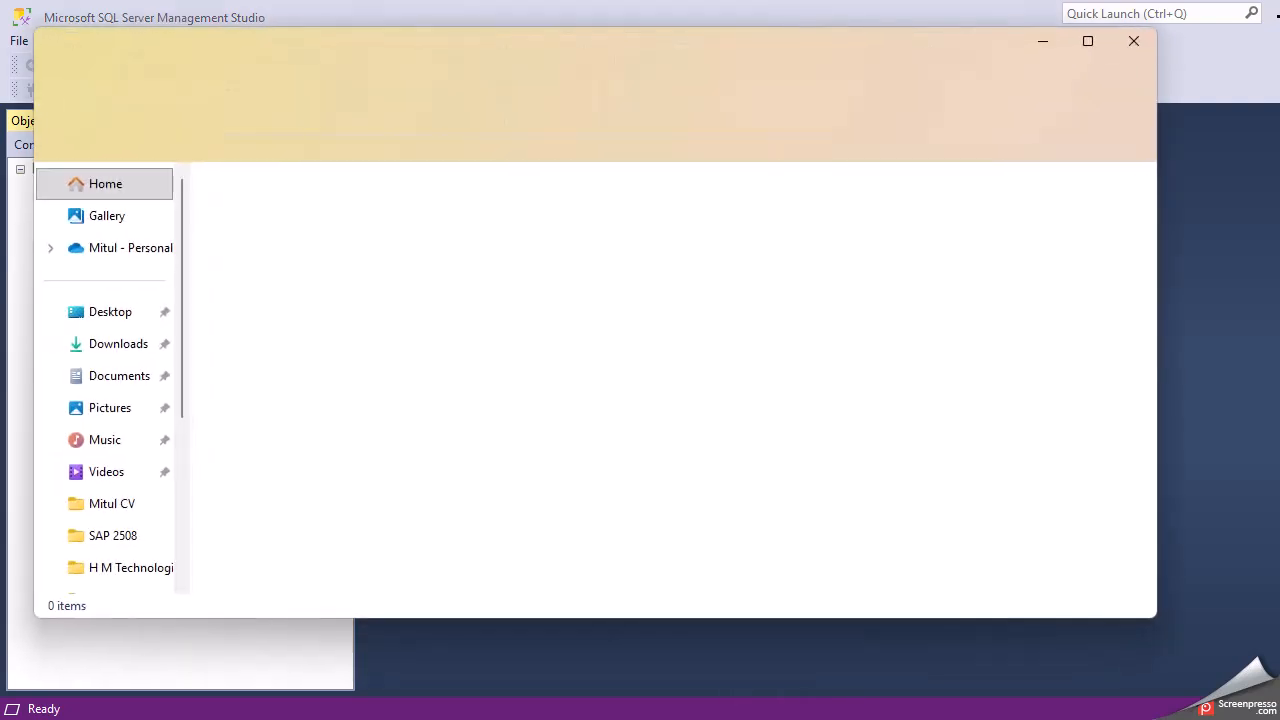
- Find 3009_Test.bak (751,832 KB) in E:\Back_Up File sorted by date, then close File Explorer
{"action": "scroll", "coordinate": [100, 419], "scroll_direction": "down", "scroll_amount": 3}
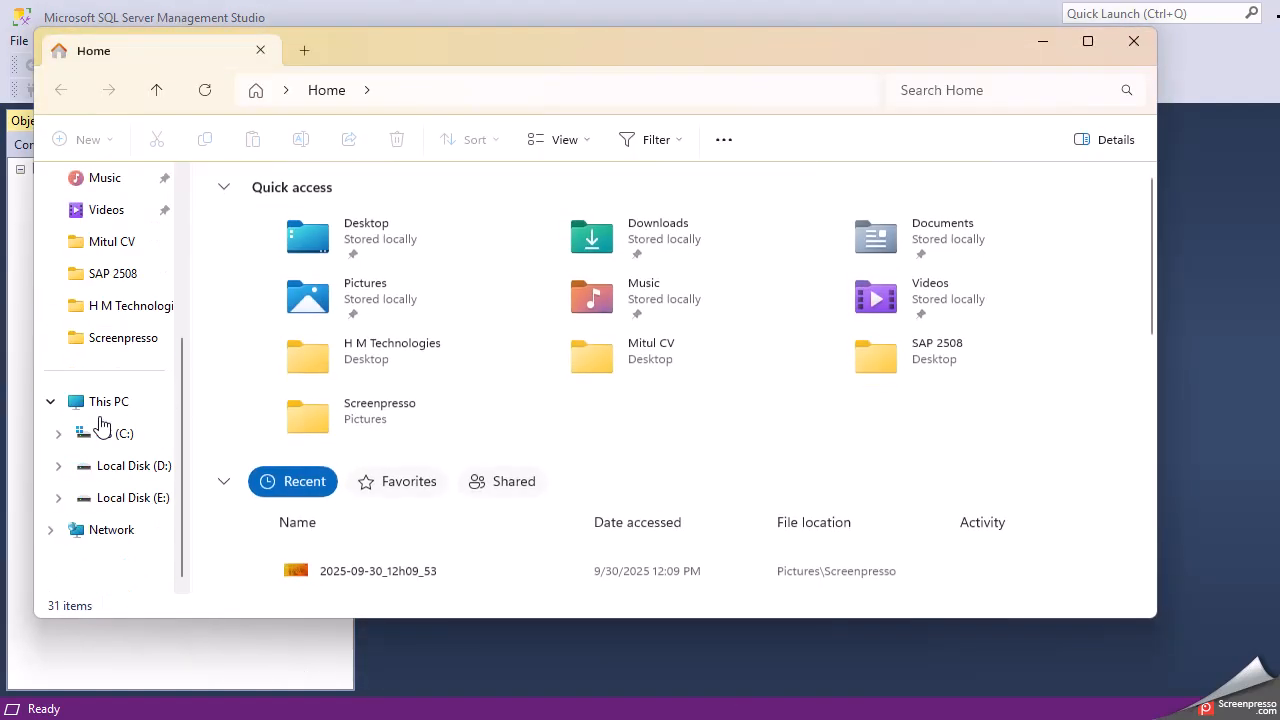
{"action": "left_click", "coordinate": [98, 503]}
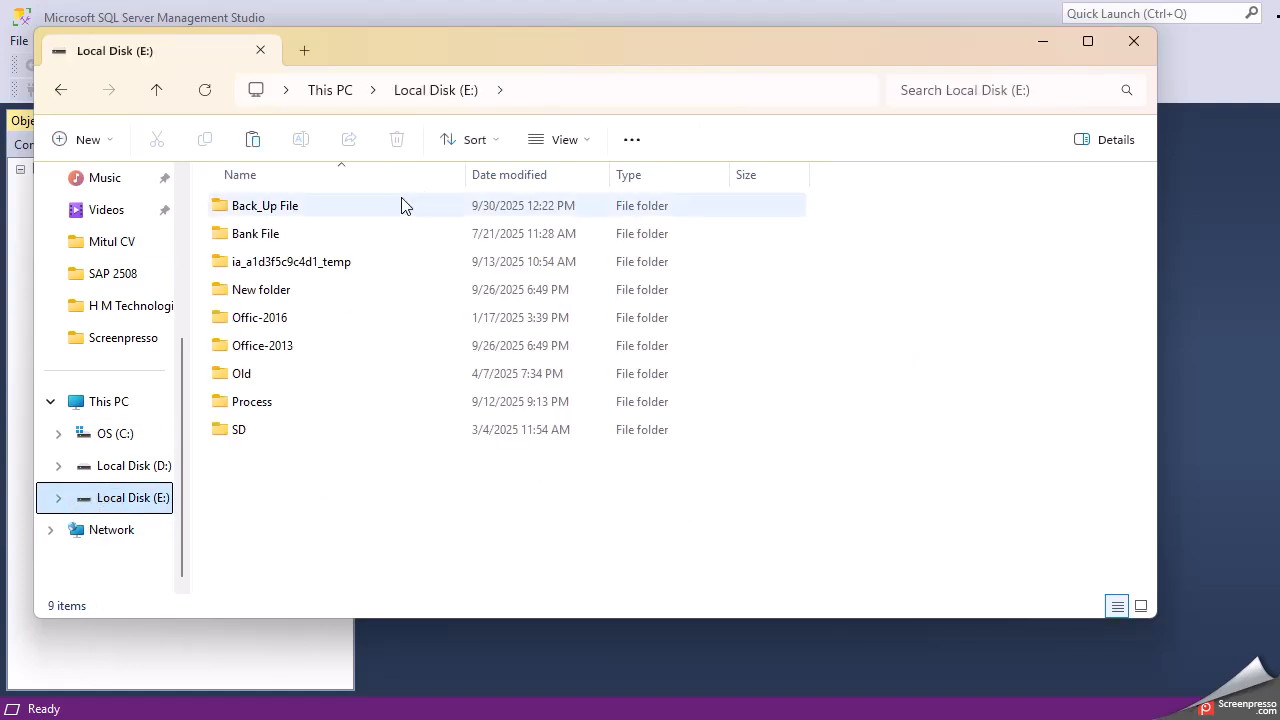
{"action": "left_click", "coordinate": [327, 209]}
{"action": "double_click", "coordinate": [328, 212]}
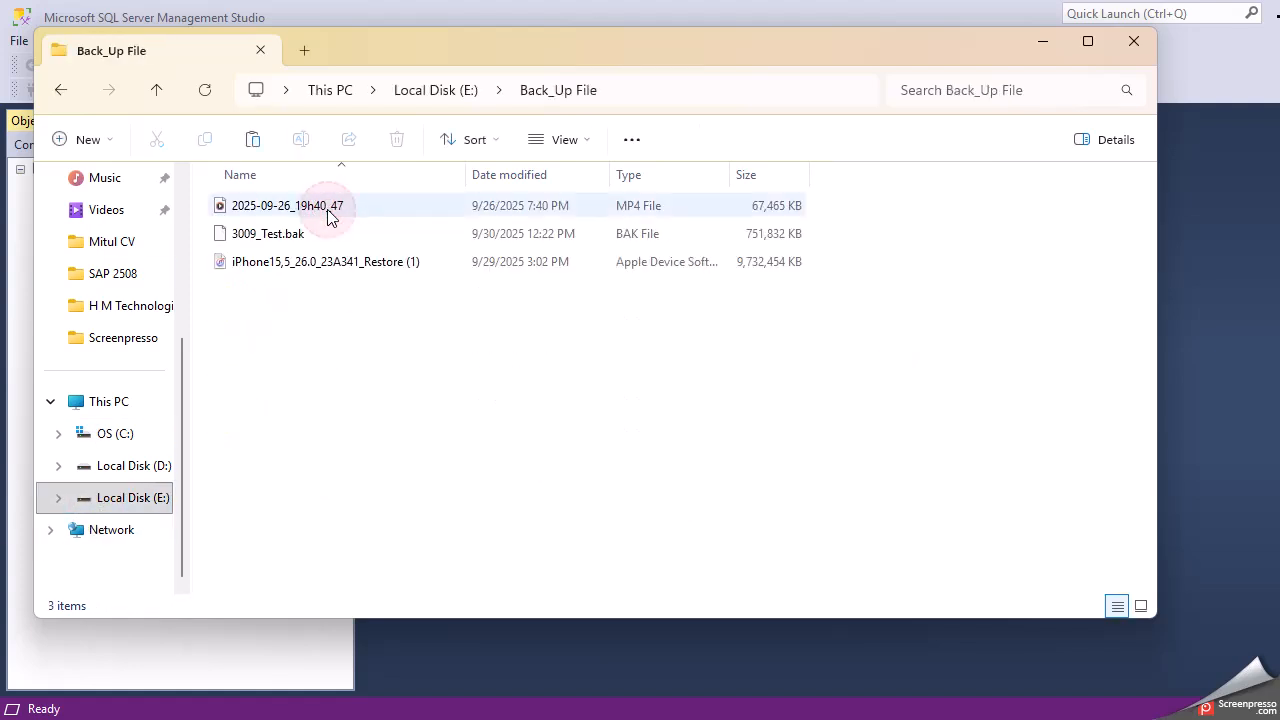
{"action": "left_click", "coordinate": [508, 176]}
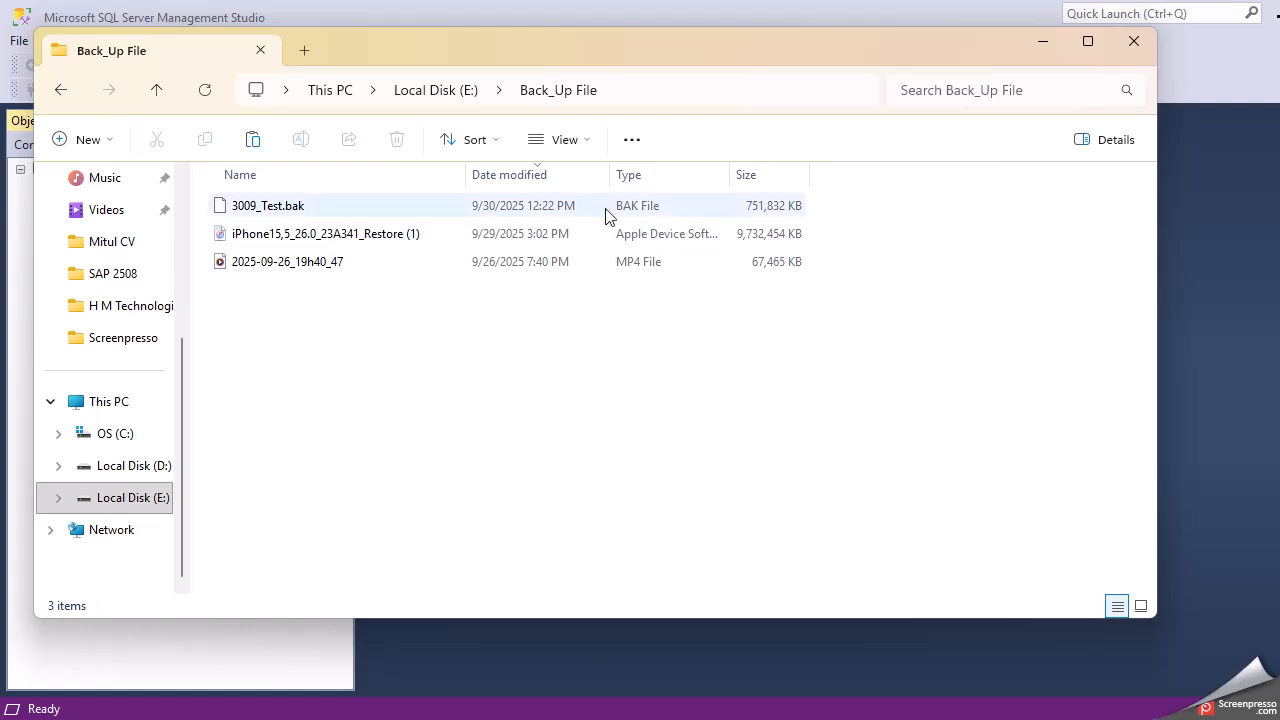
{"action": "left_click", "coordinate": [1133, 45]}
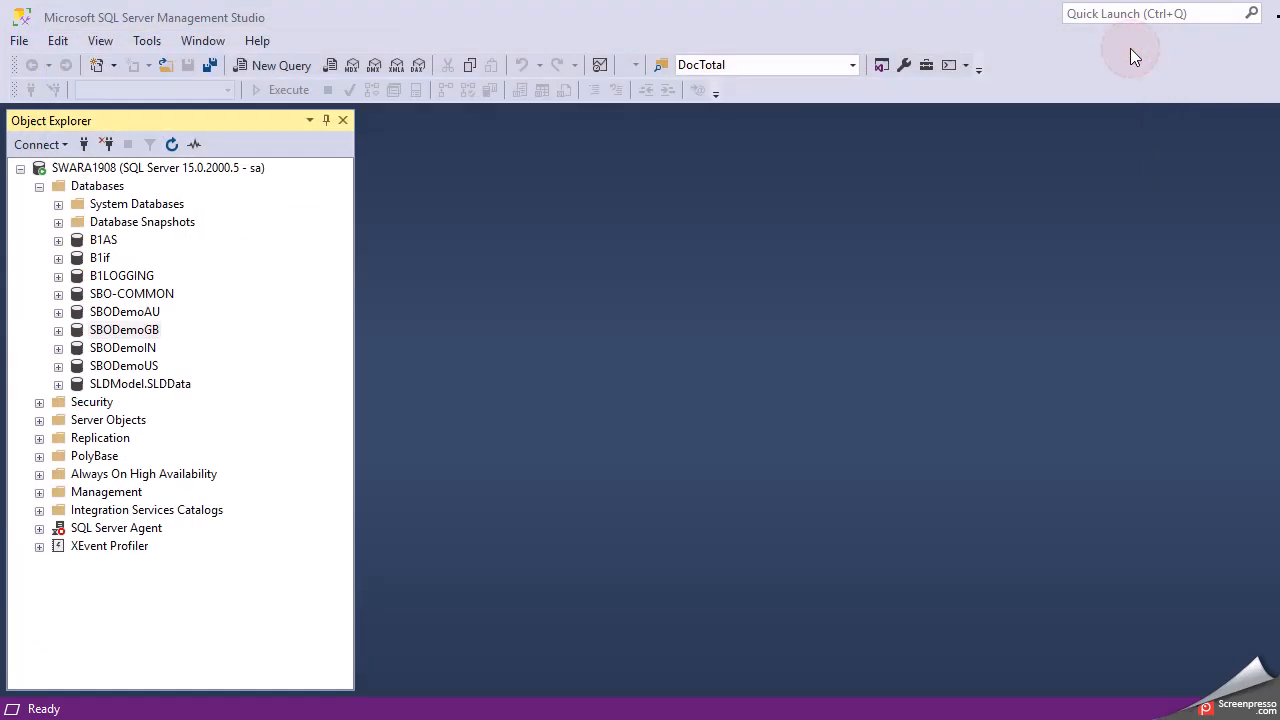
- Start a Restore Database on the server's Databases with Device as the source
{"action": "left_click", "coordinate": [95, 190]}
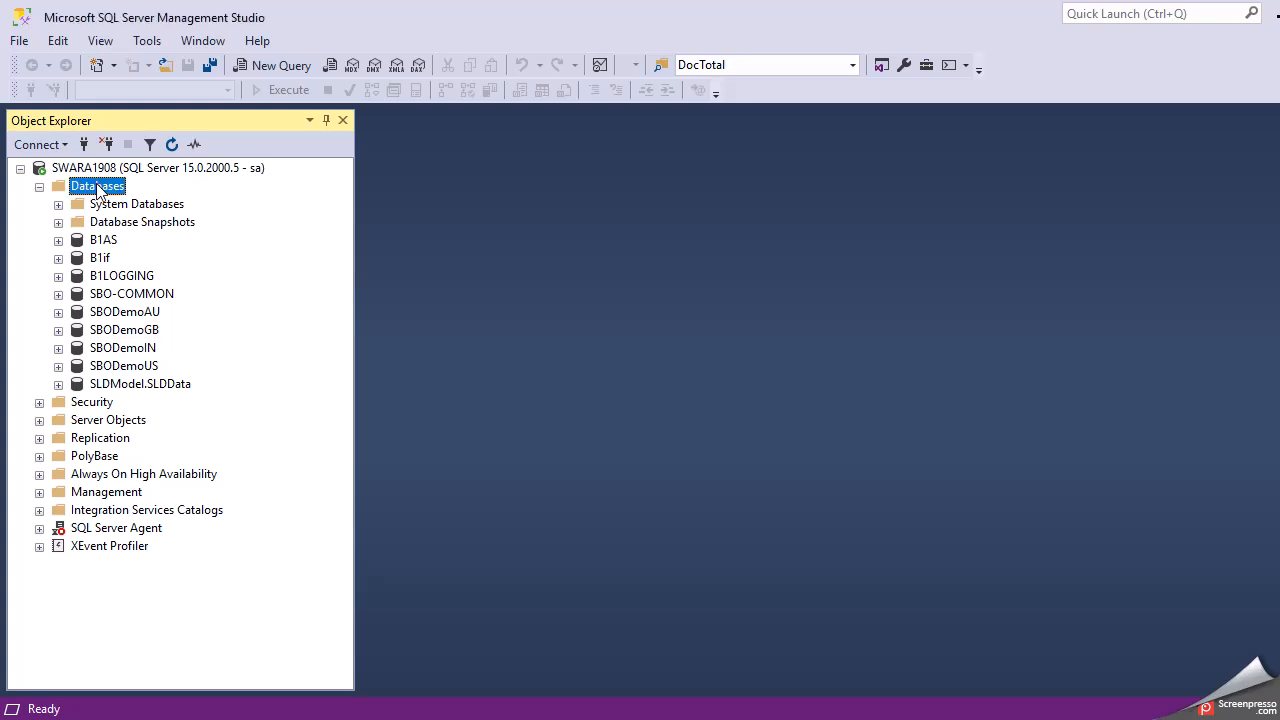
{"action": "right_click", "coordinate": [99, 192]}
{"action": "left_click", "coordinate": [171, 245]}
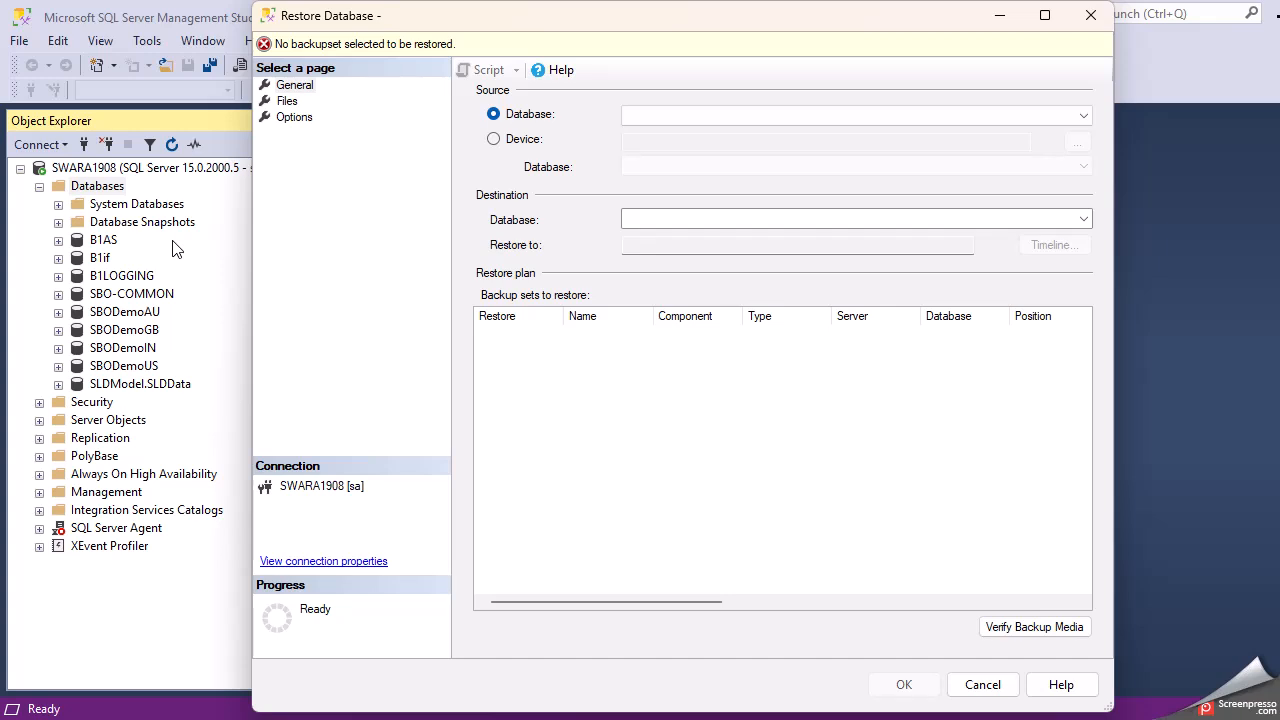
{"action": "left_click", "coordinate": [493, 141]}
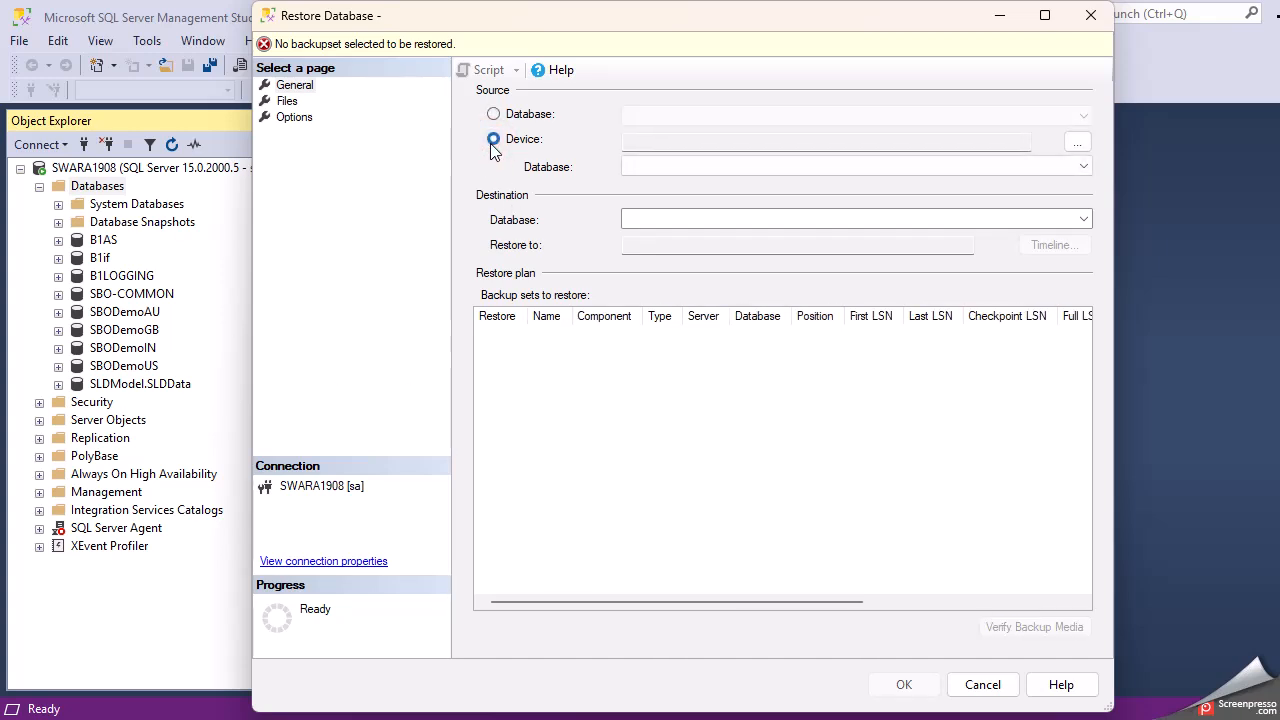
{"action": "left_click", "coordinate": [1076, 146]}
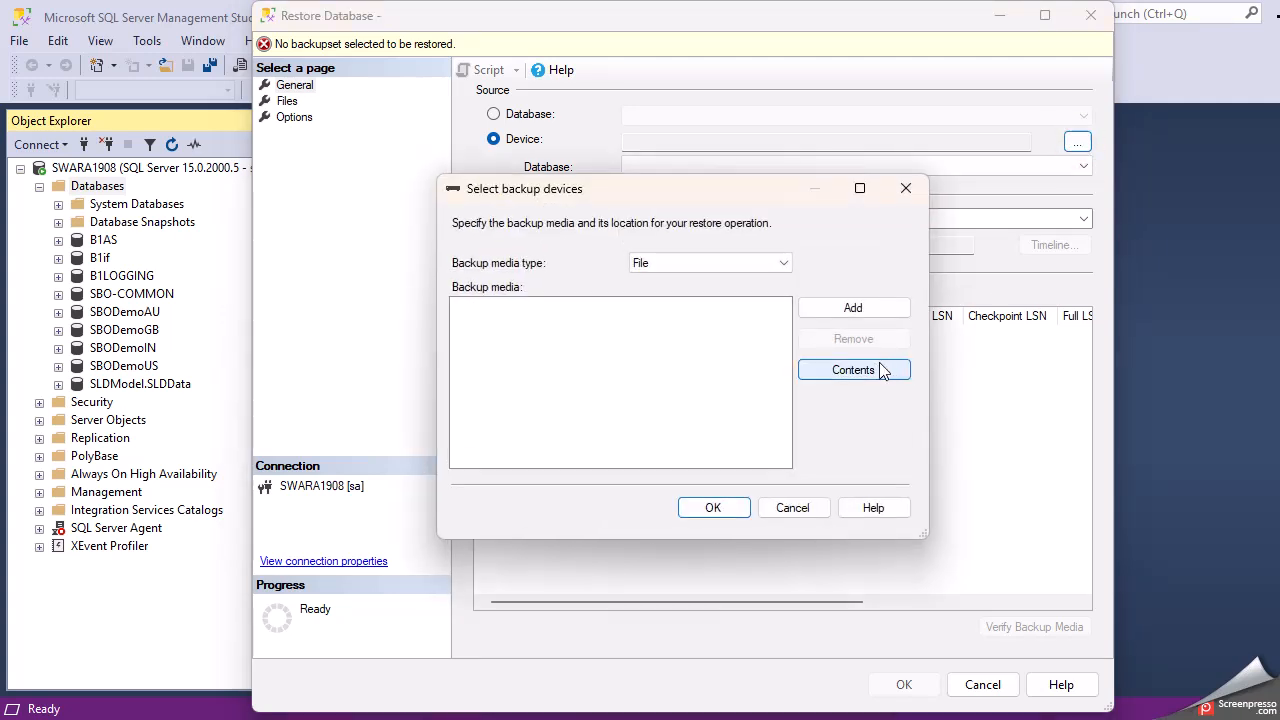
- Add E:\Back_Up File\3009_Test.bak as the restore device and confirm it
{"action": "left_click", "coordinate": [853, 310]}
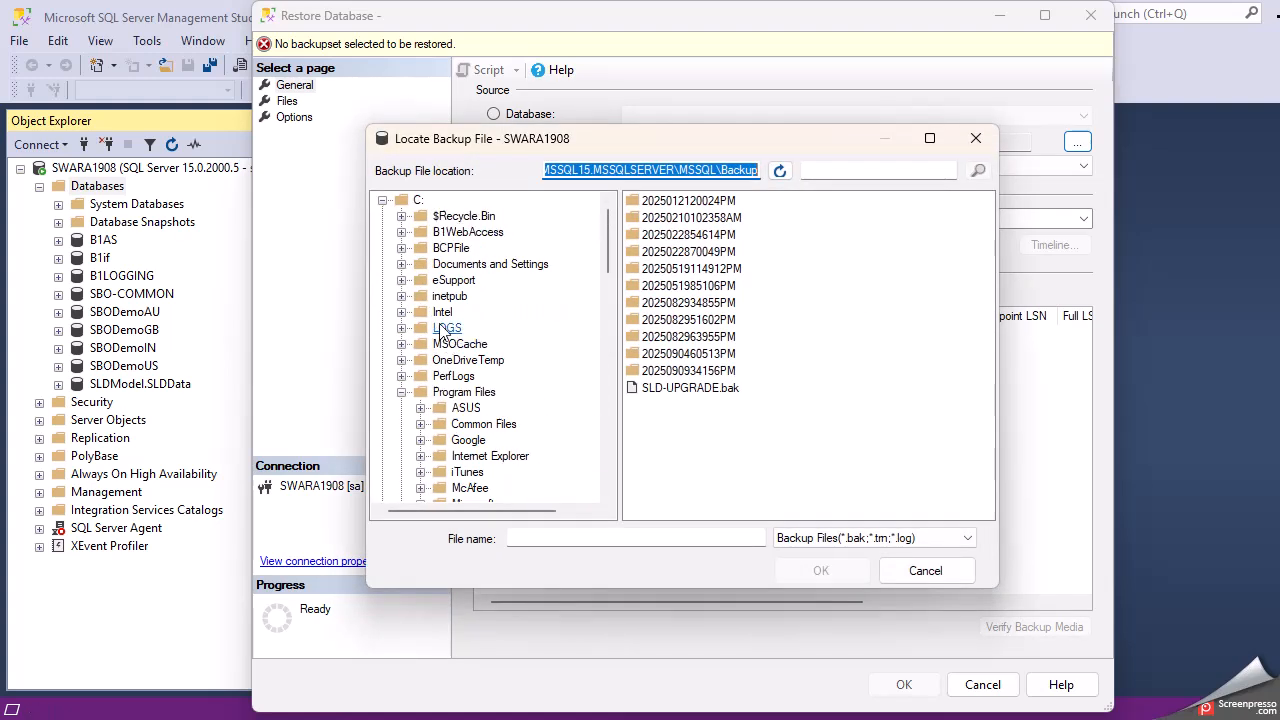
{"action": "left_click", "coordinate": [382, 201]}
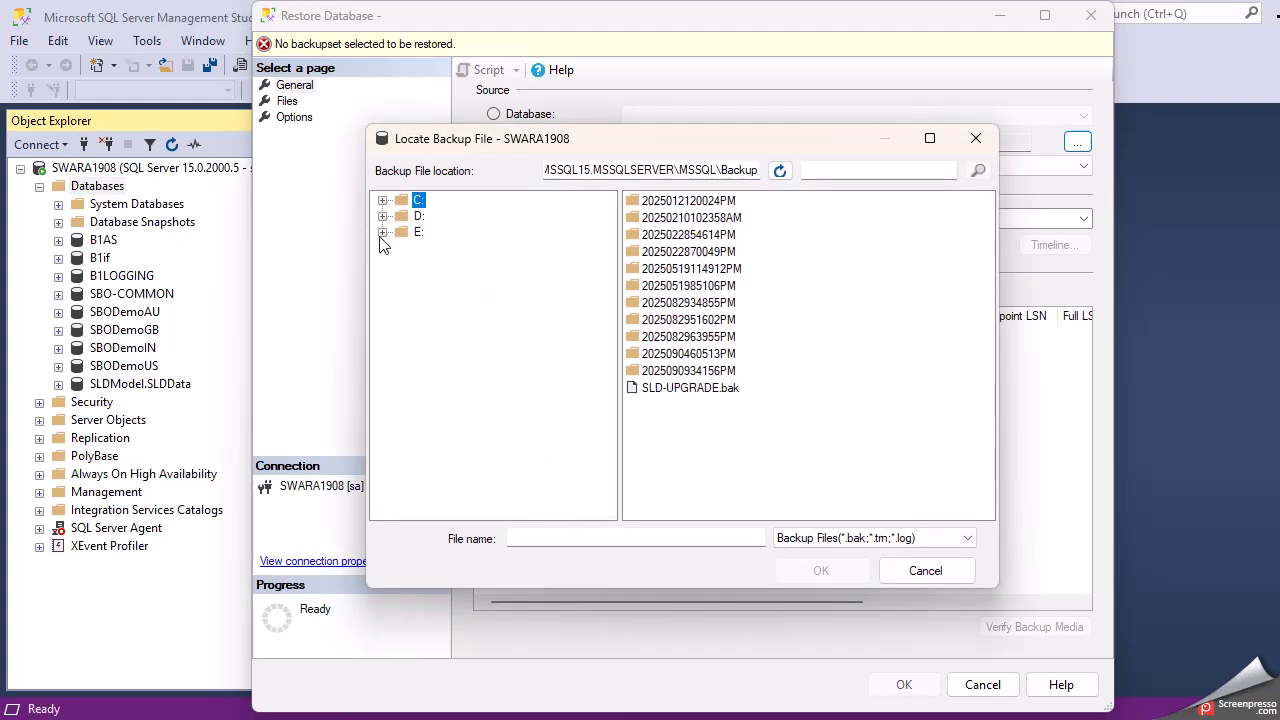
{"action": "left_click", "coordinate": [382, 232]}
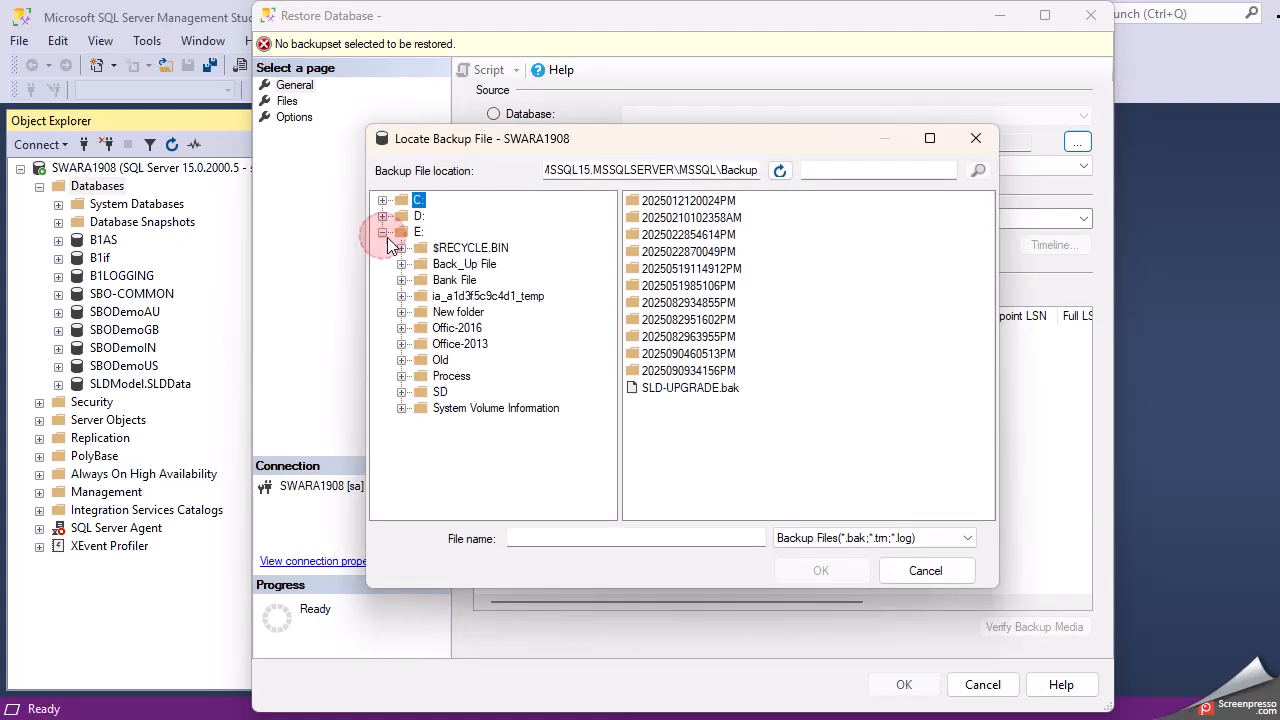
{"action": "left_click", "coordinate": [462, 264]}
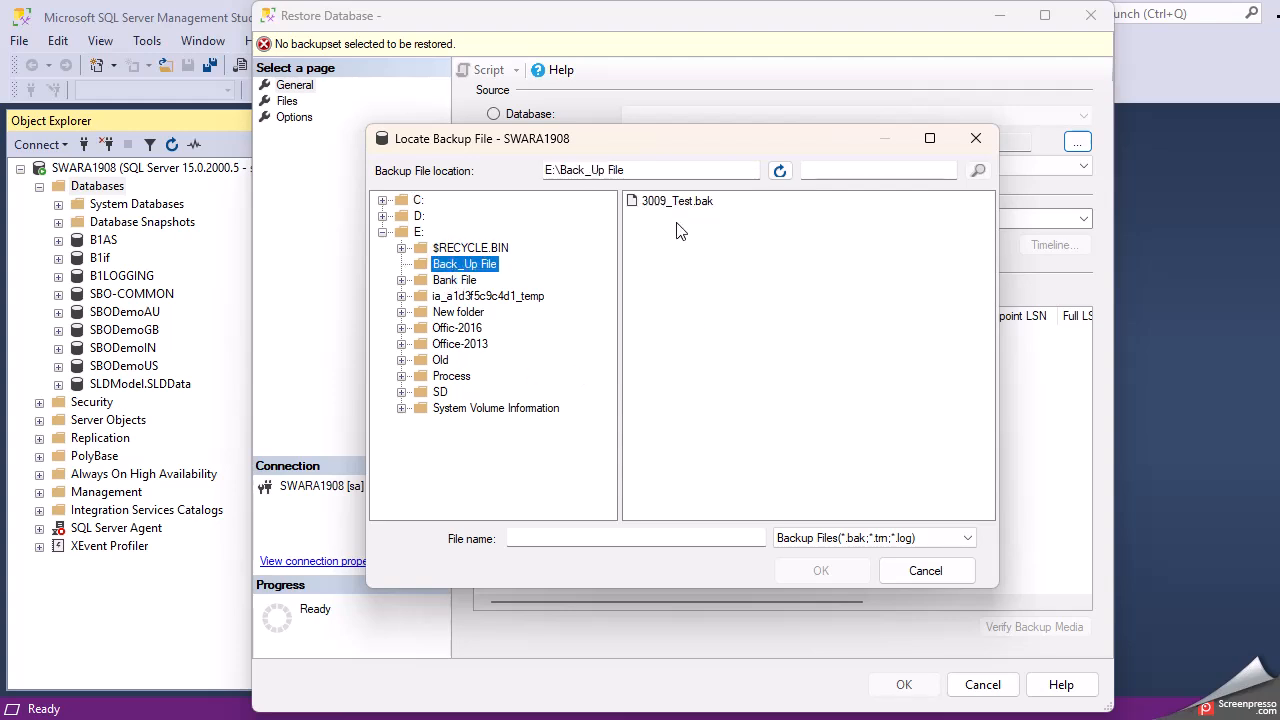
{"action": "left_click", "coordinate": [669, 201]}
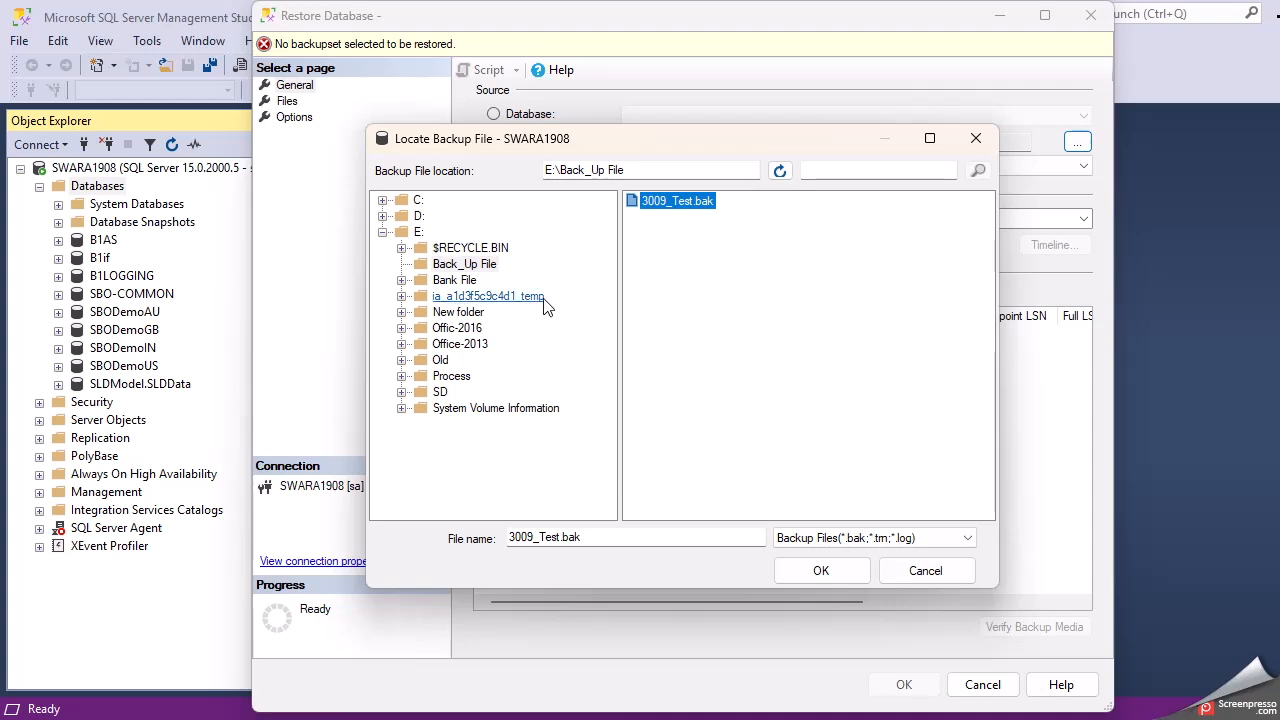
{"action": "left_click", "coordinate": [826, 573]}
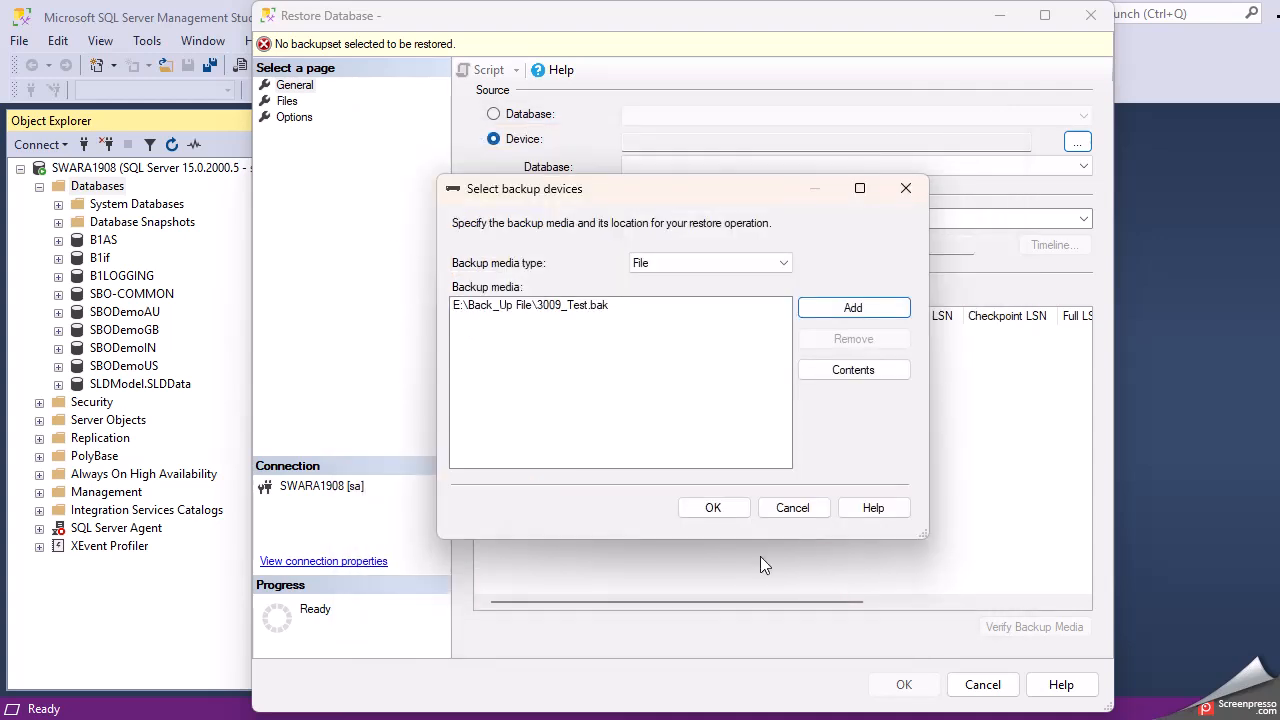
{"action": "left_click", "coordinate": [575, 305]}
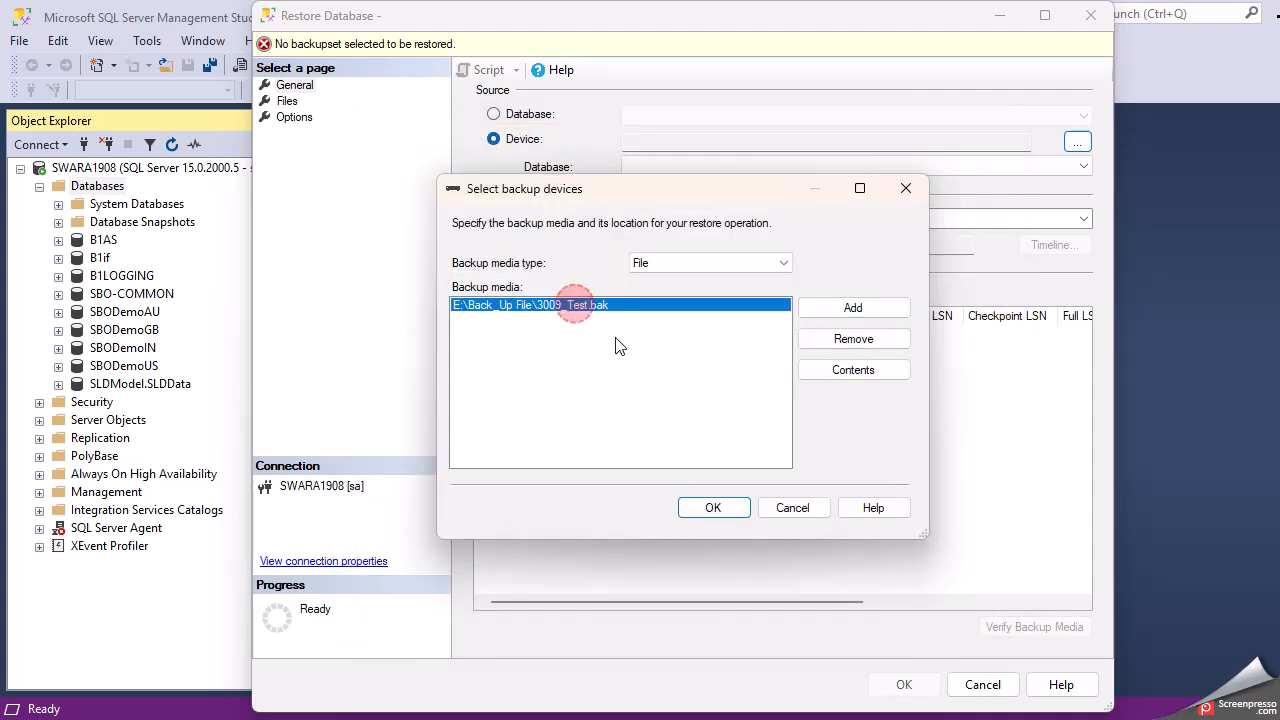
{"action": "left_click", "coordinate": [725, 512]}
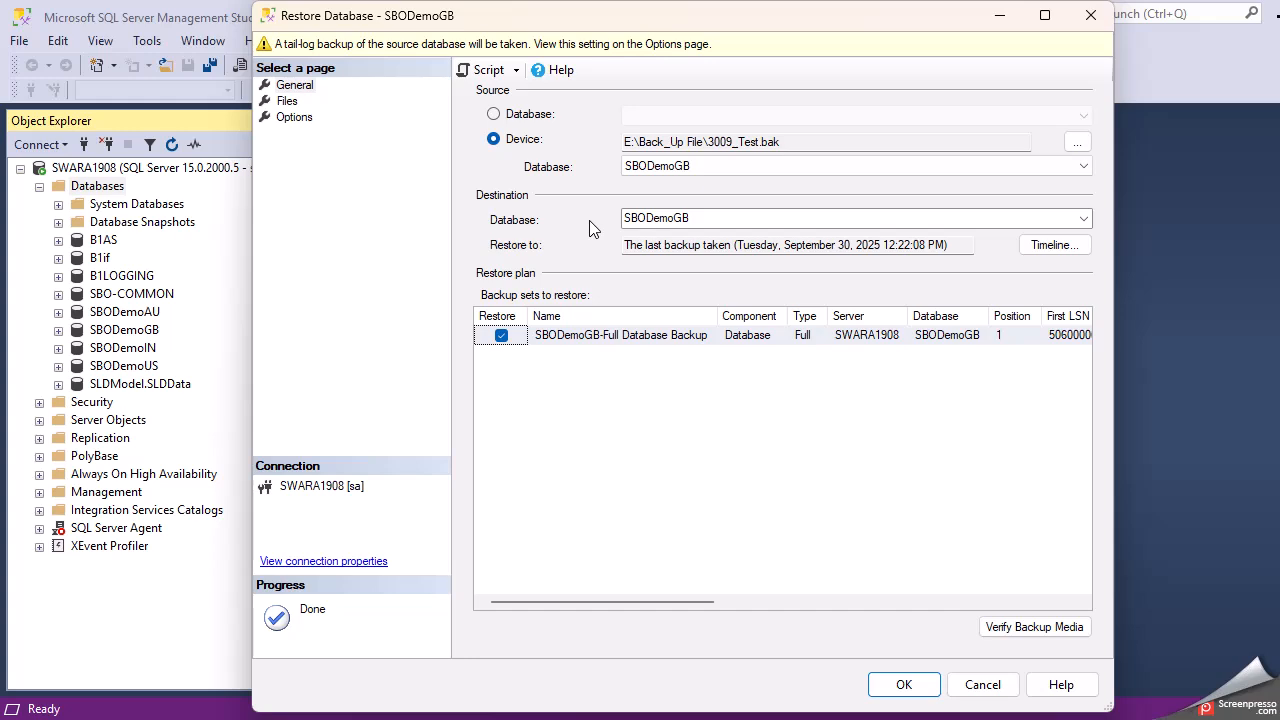
- Append _309 to the destination name, making it SBODemoGB_309, and widen the restore window
{"action": "left_click", "coordinate": [708, 218]}
{"action": "left_click", "coordinate": [708, 218]}
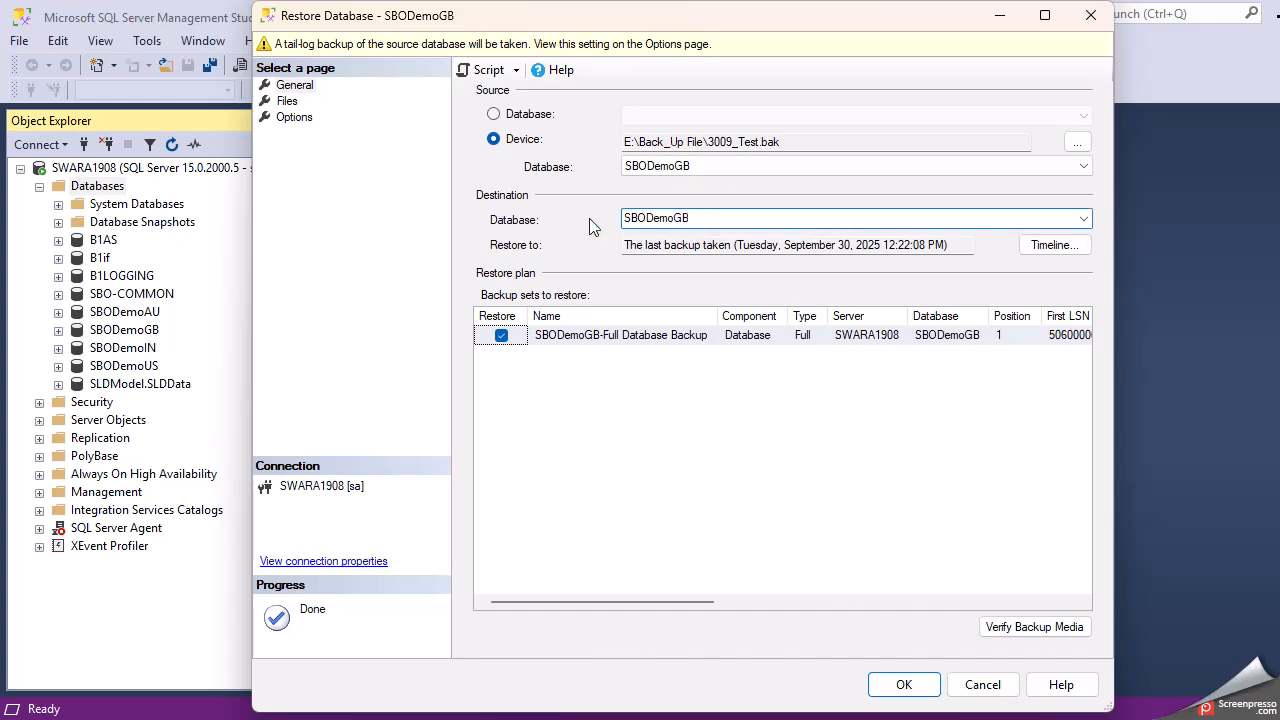
{"action": "left_click", "coordinate": [700, 217]}
{"action": "type", "text": "2"}
{"action": "key", "text": "BackSpace"}
{"action": "type", "text": "309"}
{"action": "left_click_drag", "start_coordinate": [1114, 248], "coordinate": [1279, 248]}
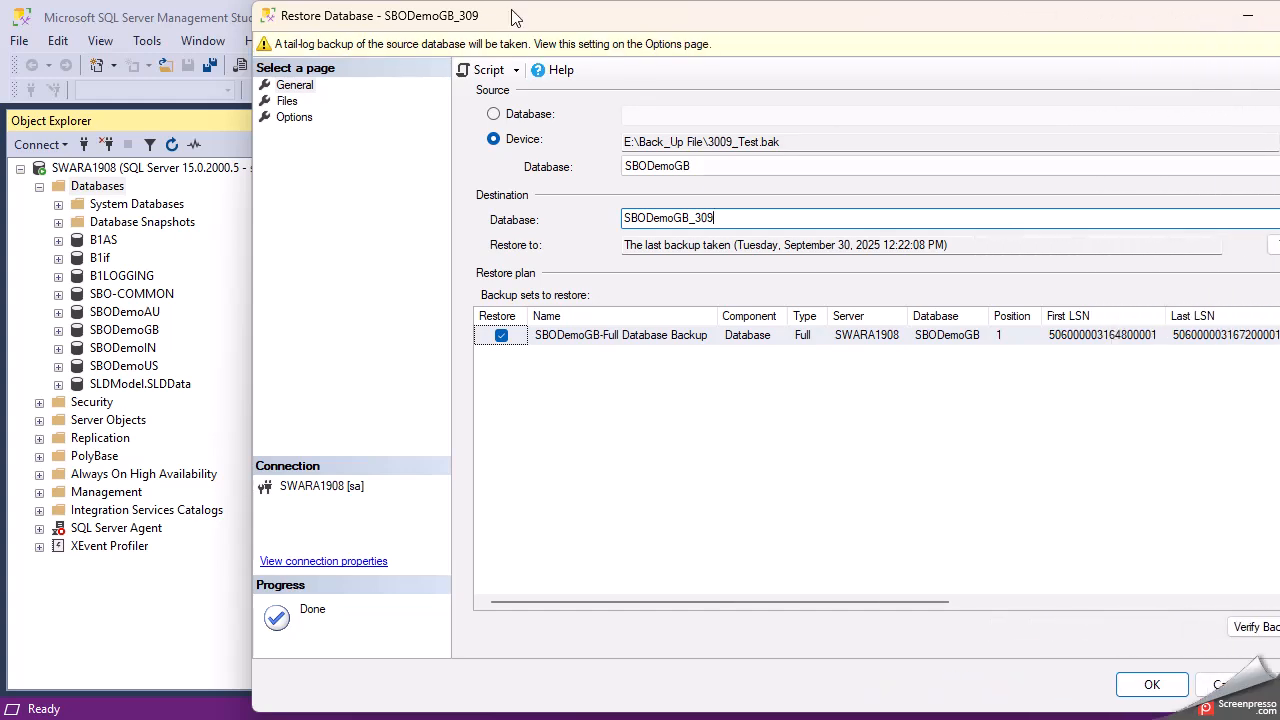
{"action": "left_click_drag", "start_coordinate": [510, 16], "coordinate": [352, 16]}
- Fix the destination to SBODemoGB_3009, giving files SBODemoGB_3009.mdf and SBODemoGB_3009_log.ldf
{"action": "left_click", "coordinate": [127, 101]}
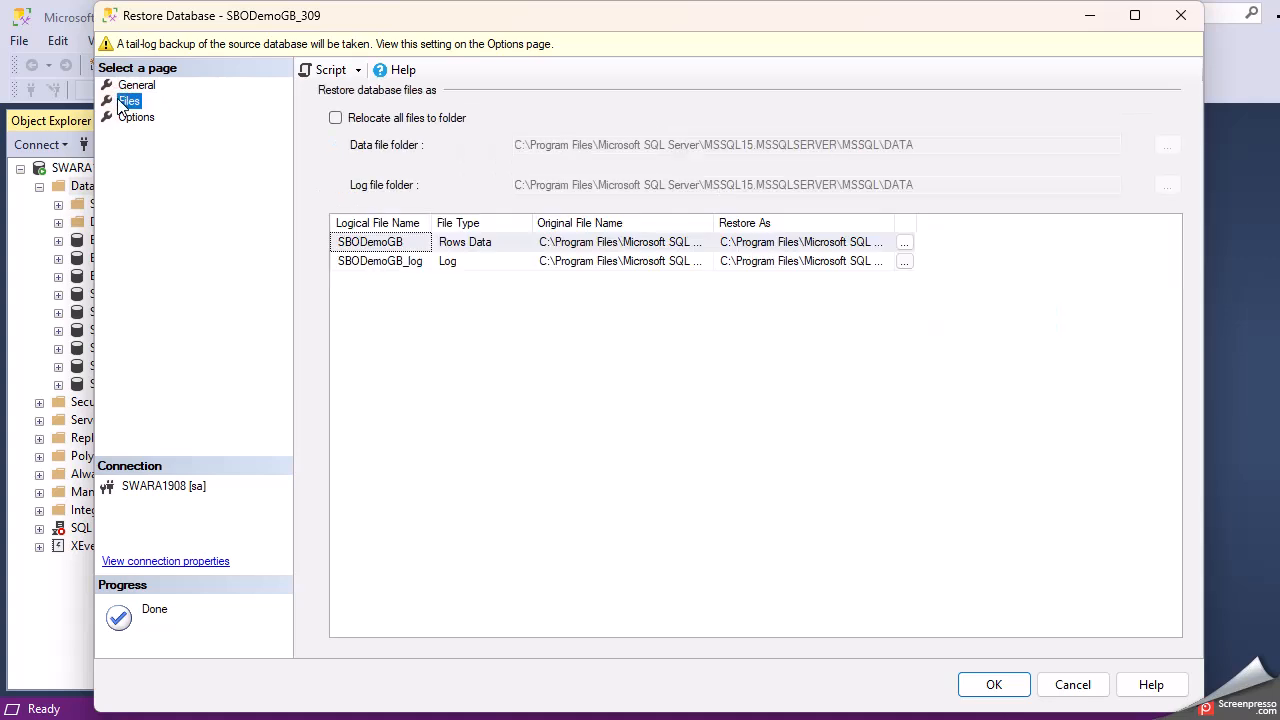
{"action": "left_click_drag", "start_coordinate": [894, 222], "coordinate": [1279, 223]}
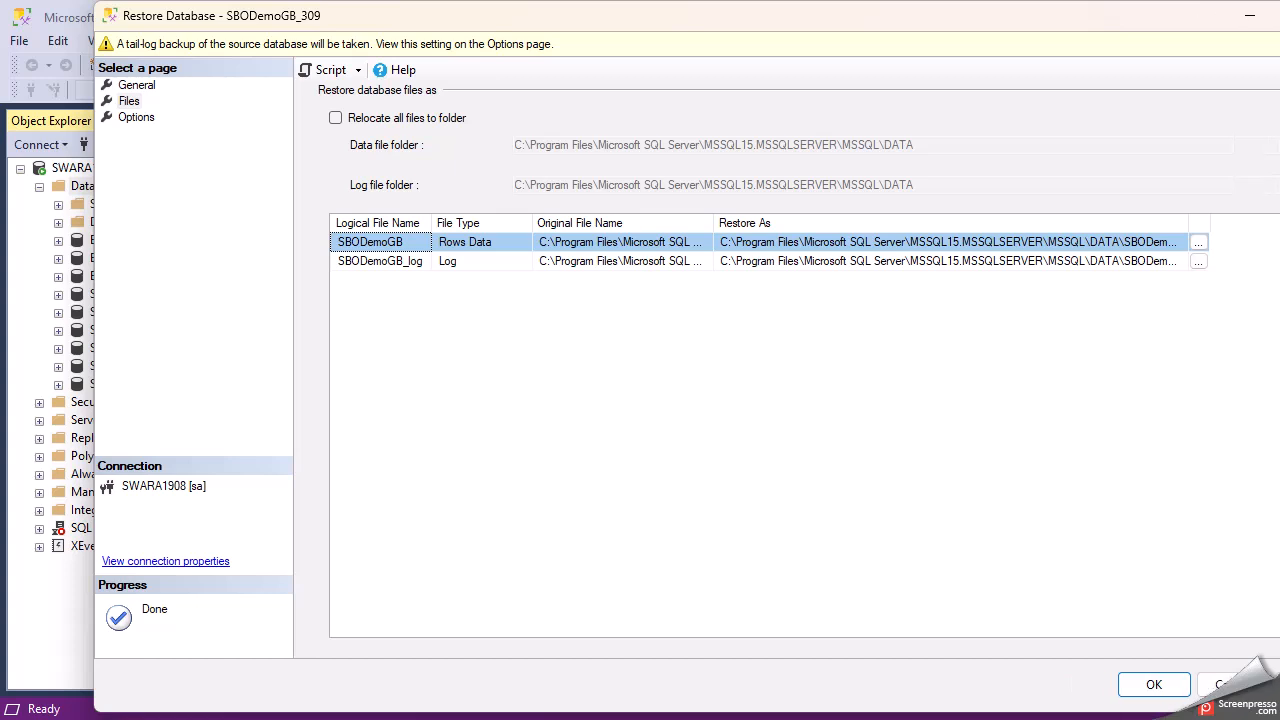
{"action": "double_click", "coordinate": [1187, 224]}
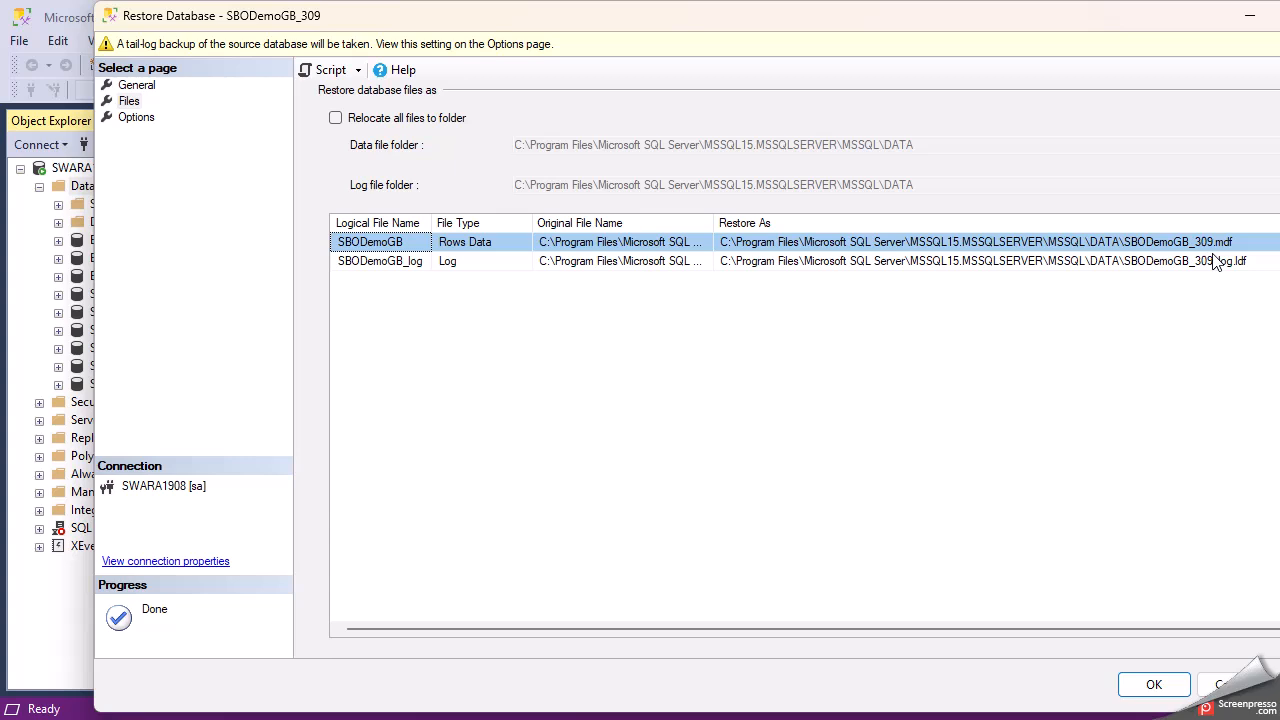
{"action": "left_click", "coordinate": [130, 86]}
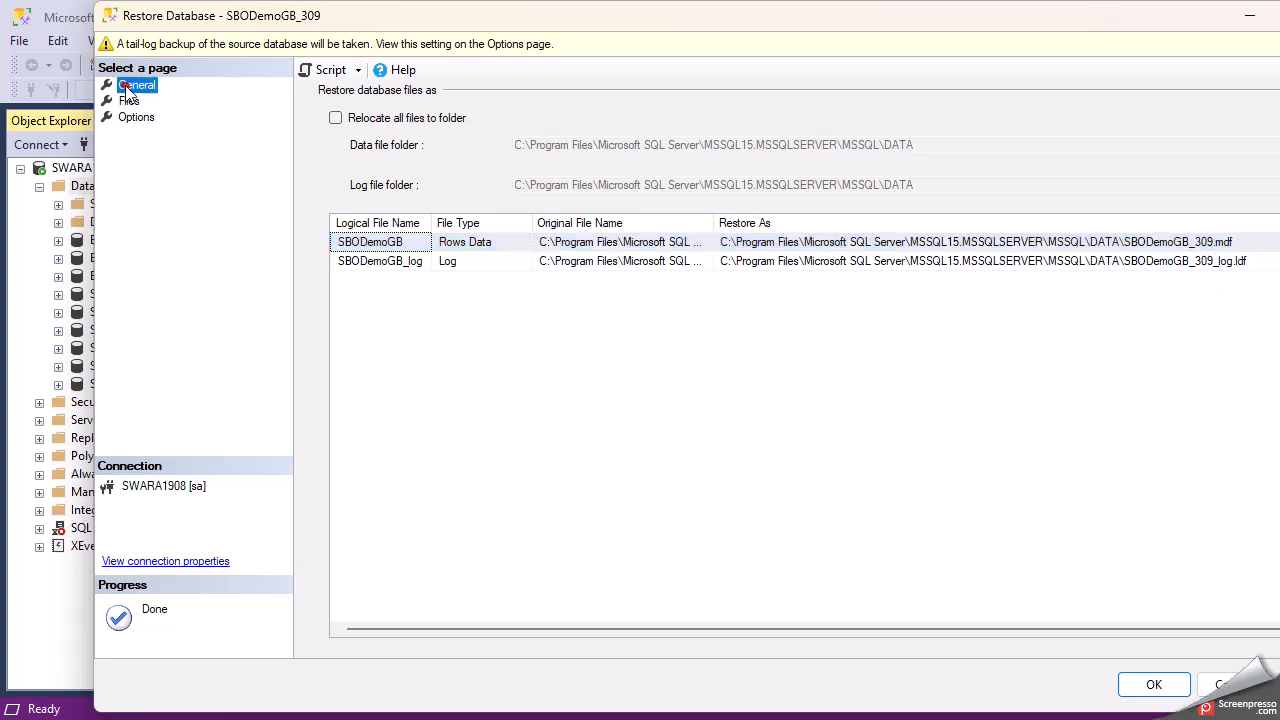
{"action": "double_click", "coordinate": [551, 220]}
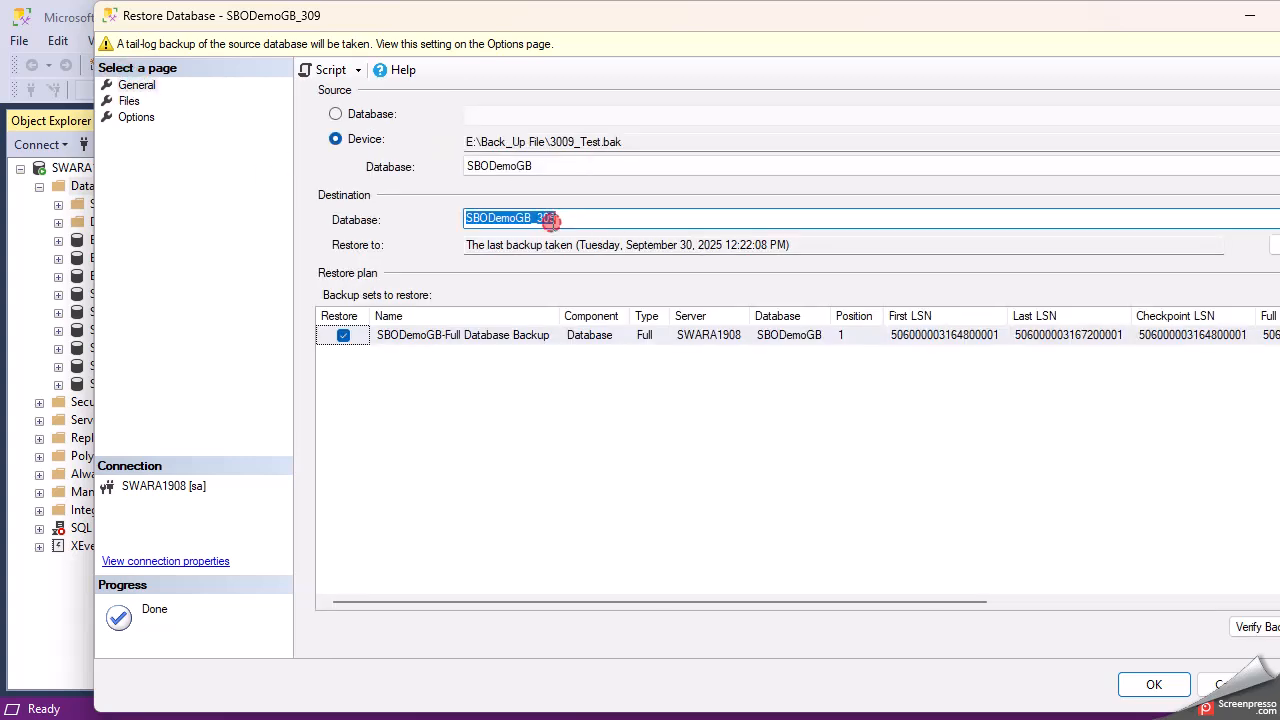
{"action": "left_click", "coordinate": [554, 218]}
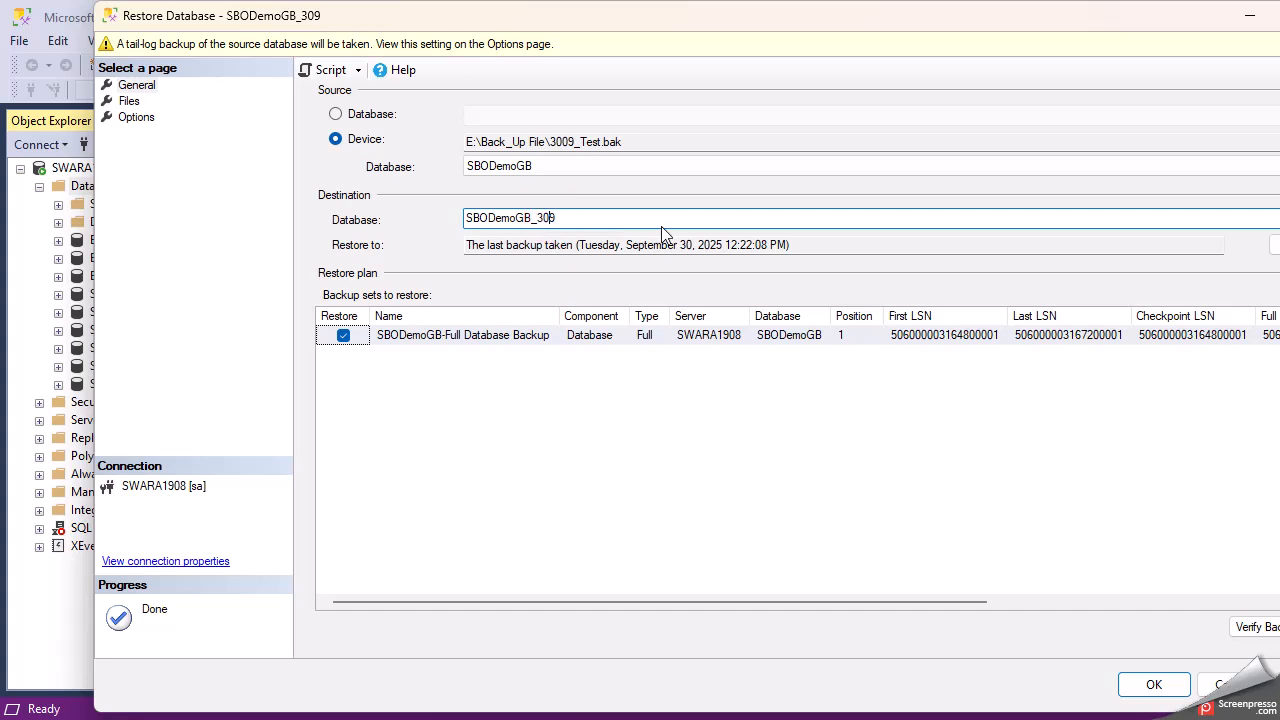
{"action": "type", "text": "0"}
{"action": "left_click", "coordinate": [130, 104]}
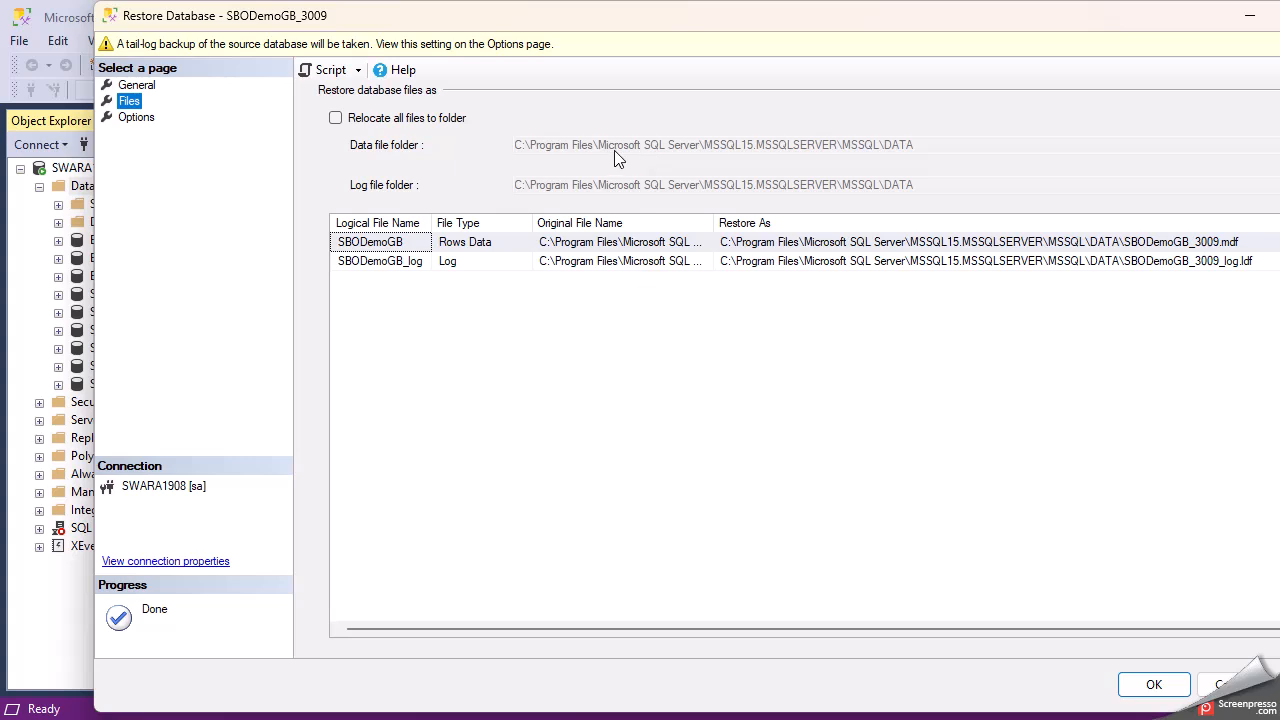
- Uncheck 'Take tail-log backup before restore' in the restore Options
{"action": "left_click", "coordinate": [133, 119]}
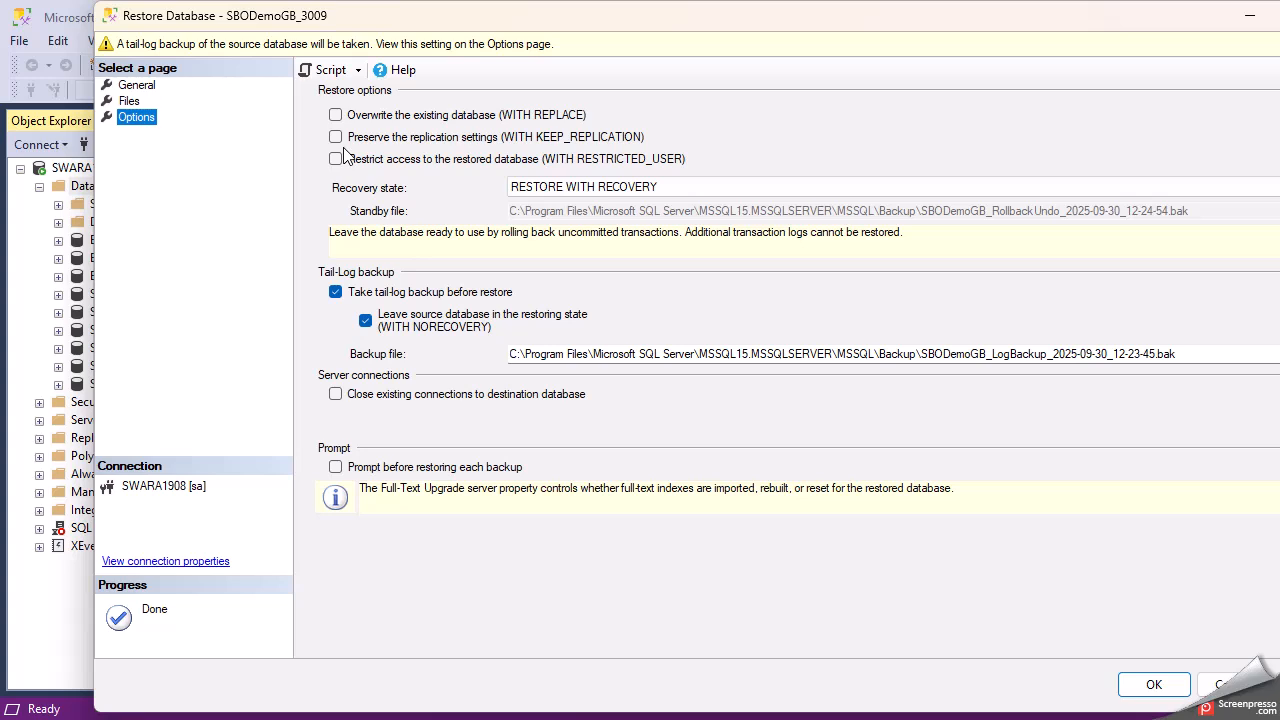
{"action": "left_click", "coordinate": [335, 293]}
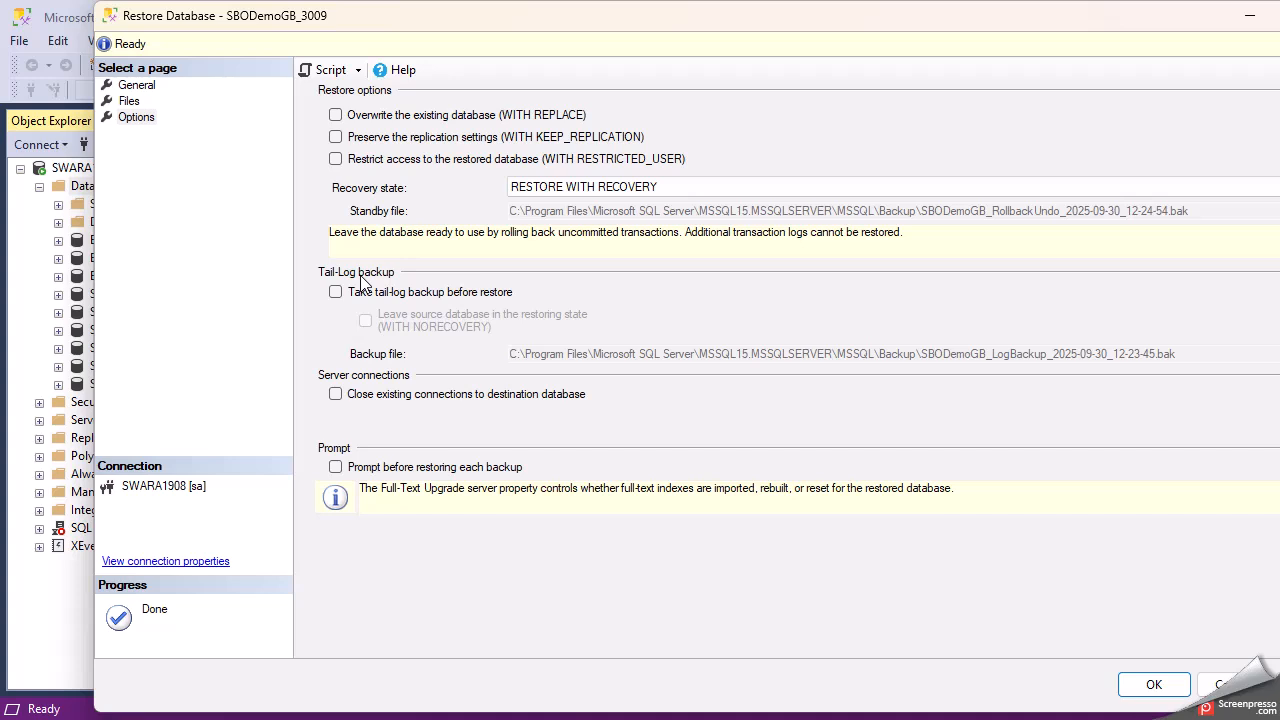
{"action": "left_click", "coordinate": [137, 86]}
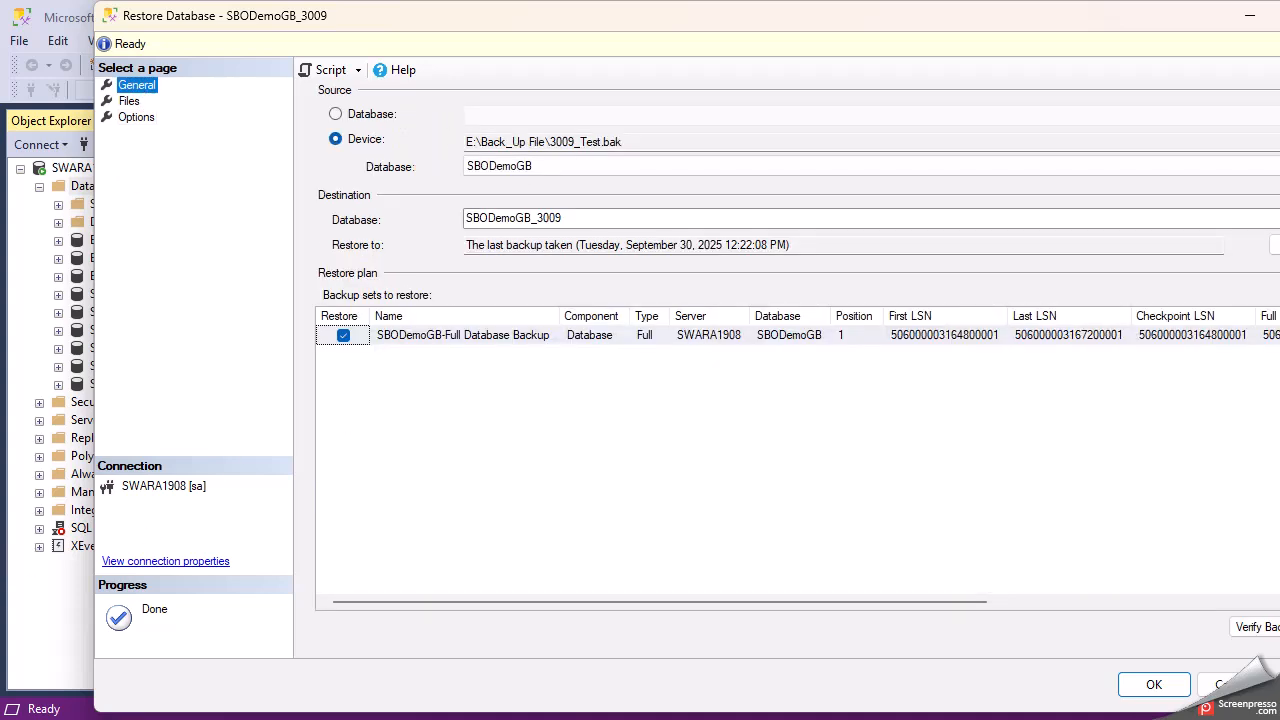
- Run the SBODemoGB_3009 restore and dismiss the success message
{"action": "left_click", "coordinate": [1131, 688]}
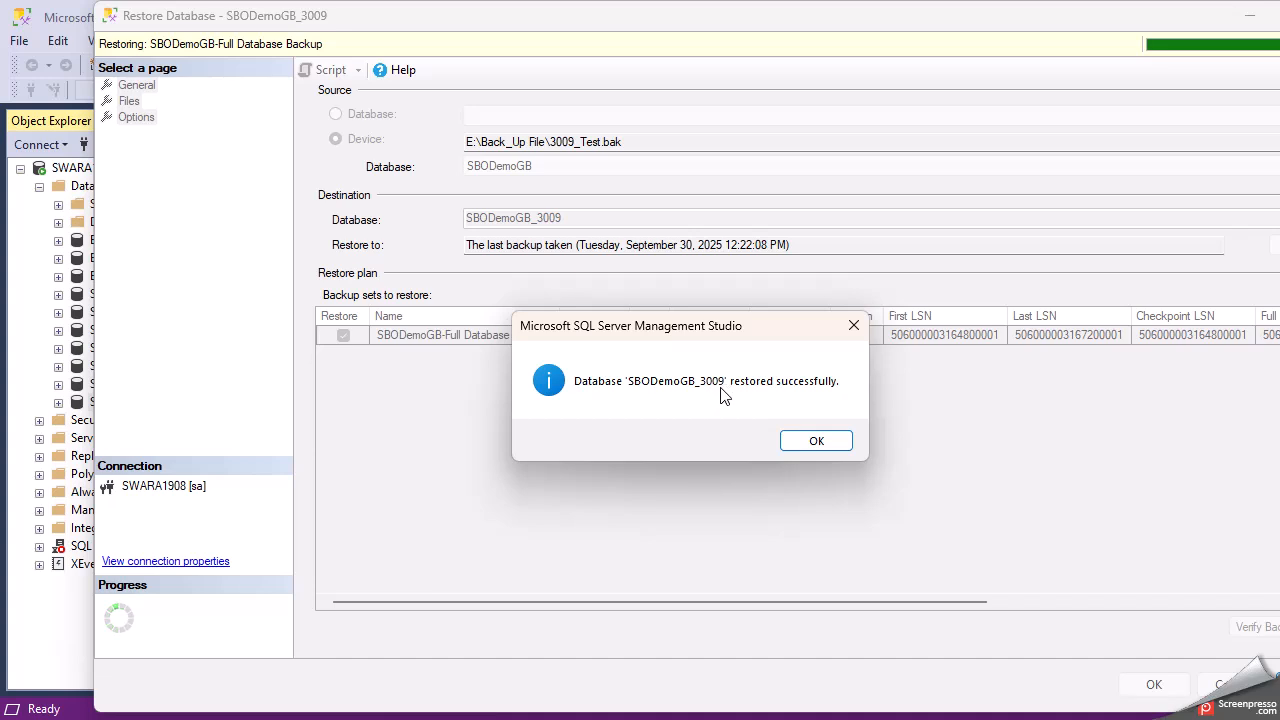
{"action": "left_click", "coordinate": [815, 442]}
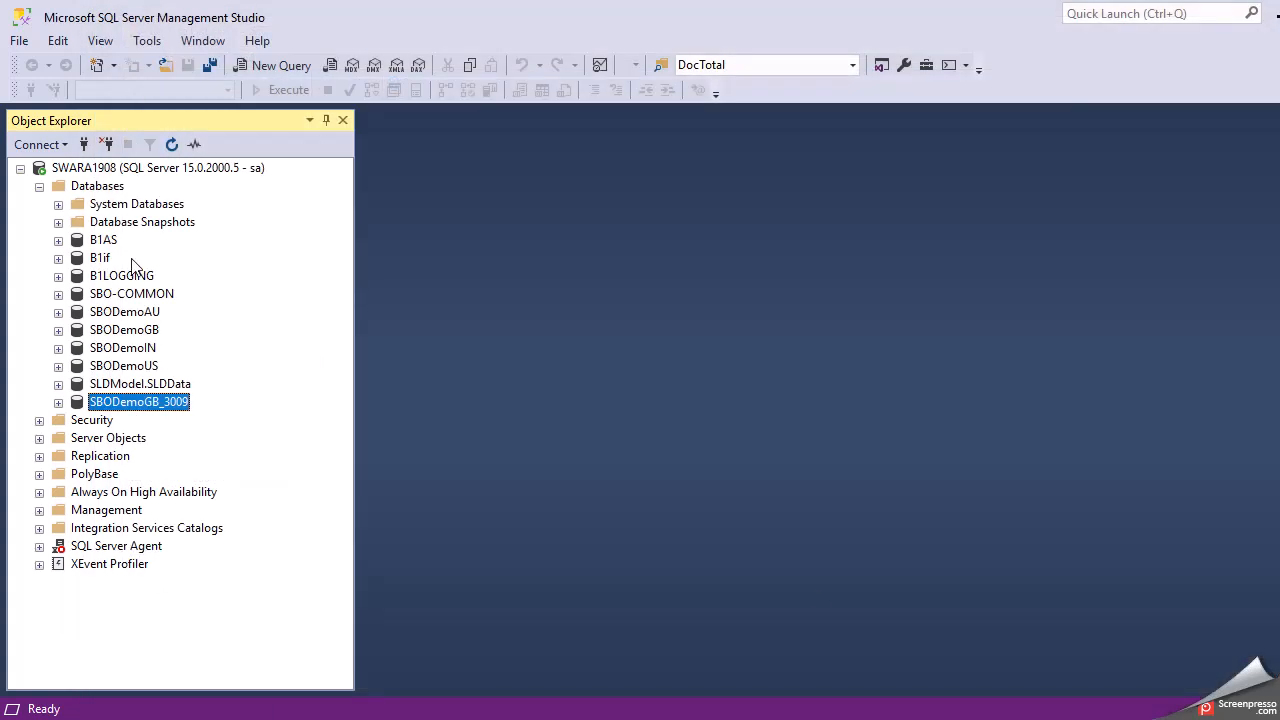
- Refresh the Databases folder in Object Explorer so the restored SBODemoGB_3009 appears
{"action": "right_click", "coordinate": [112, 196]}
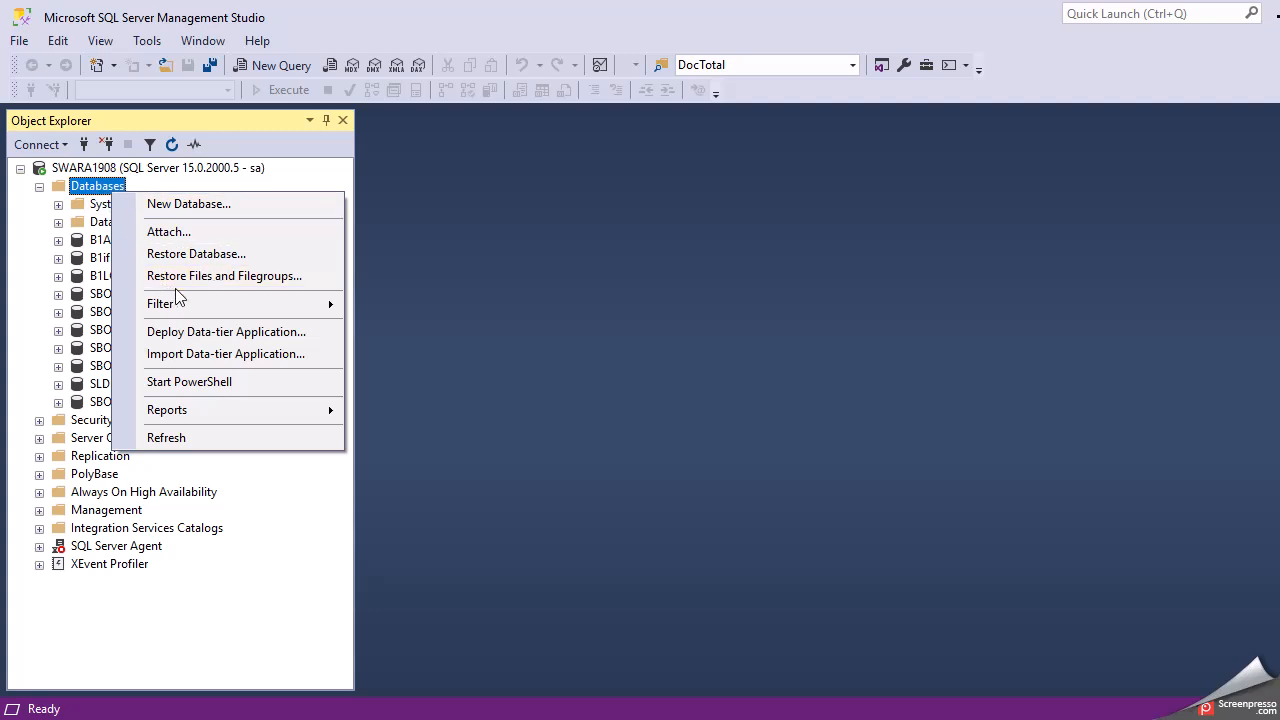
{"action": "left_click", "coordinate": [195, 440]}
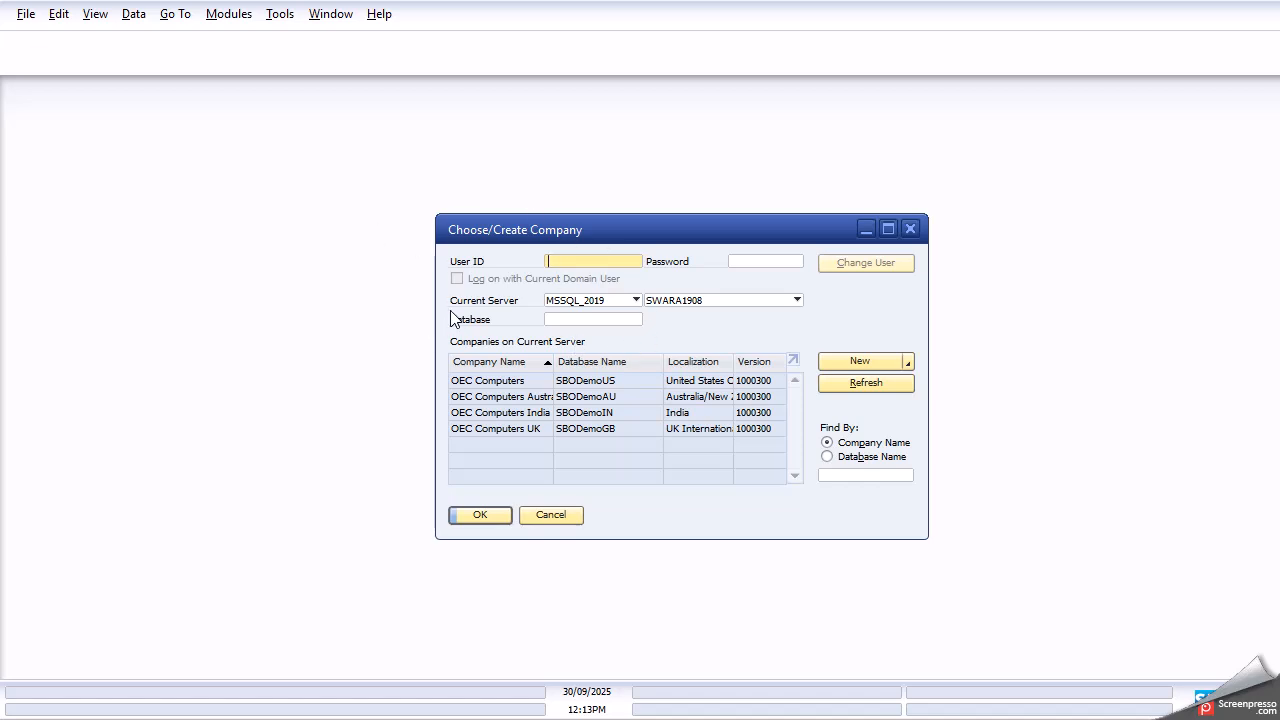
- Reload the company list, widen its columns, and select the SBODemoGB_3009 company
{"action": "left_click", "coordinate": [862, 385]}
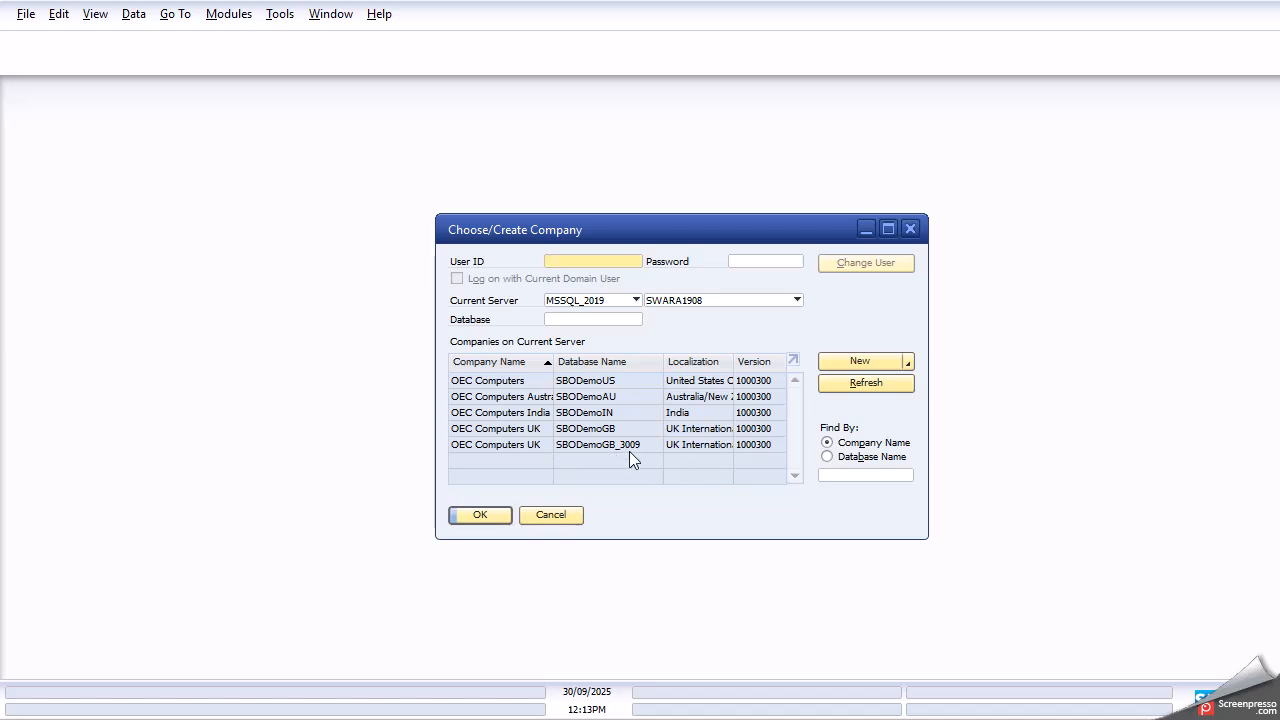
{"action": "left_click_drag", "start_coordinate": [553, 362], "coordinate": [584, 366]}
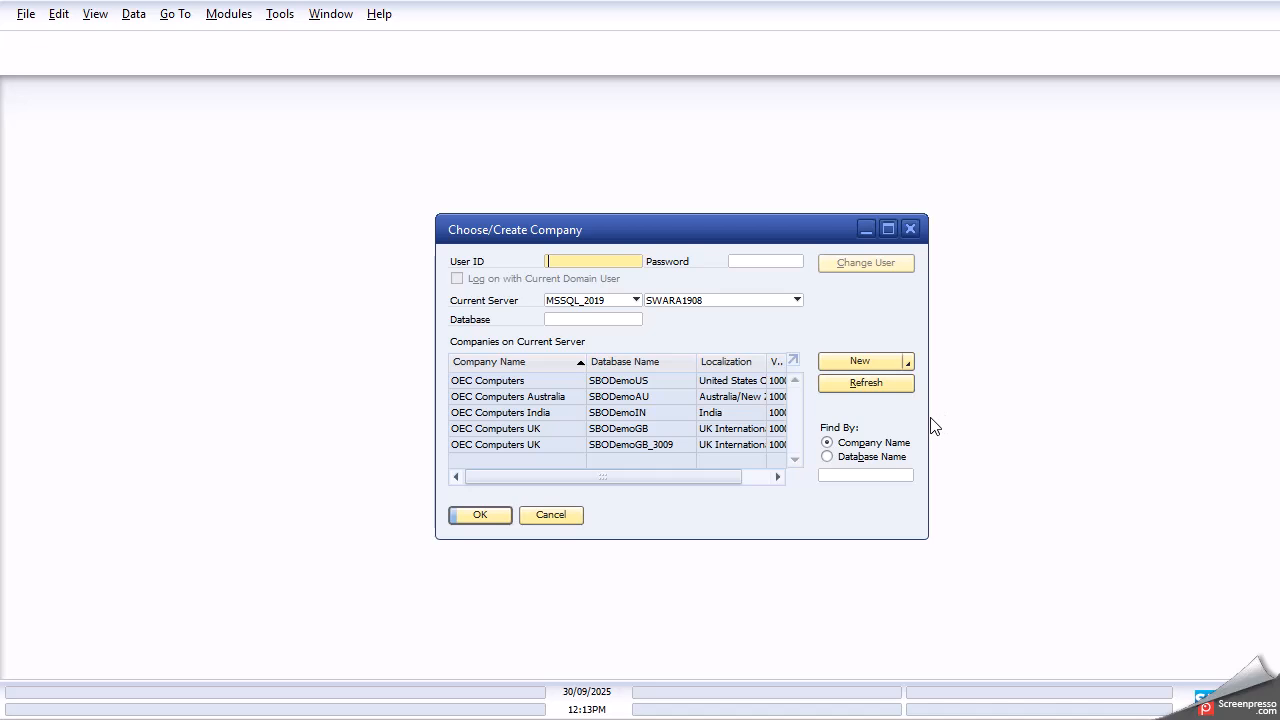
{"action": "left_click_drag", "start_coordinate": [929, 425], "coordinate": [1054, 428]}
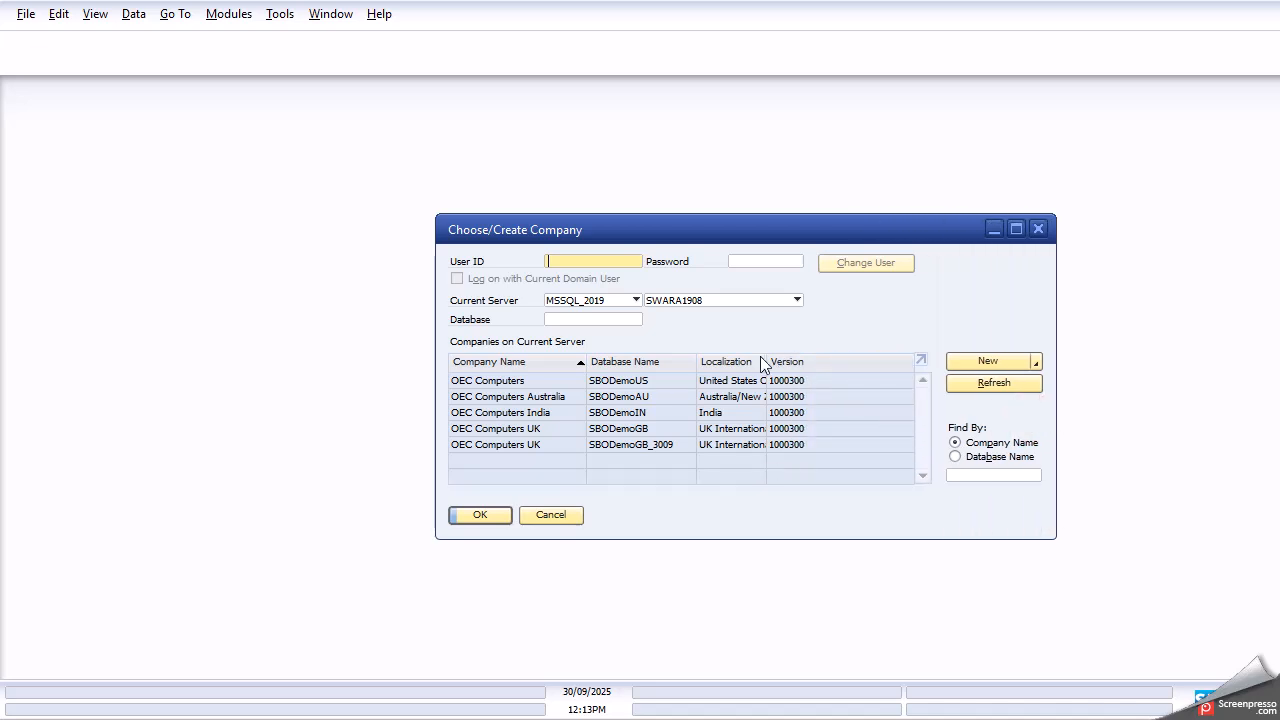
{"action": "left_click_drag", "start_coordinate": [766, 362], "coordinate": [787, 364]}
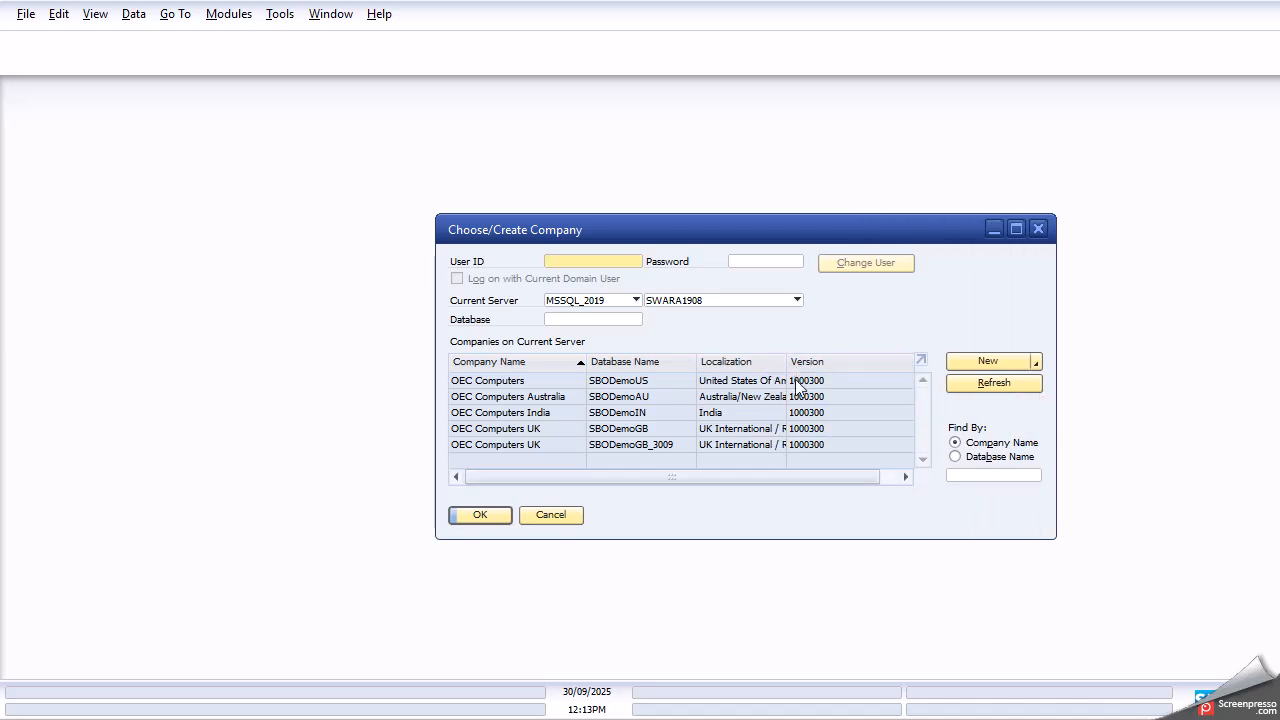
{"action": "left_click", "coordinate": [518, 445]}
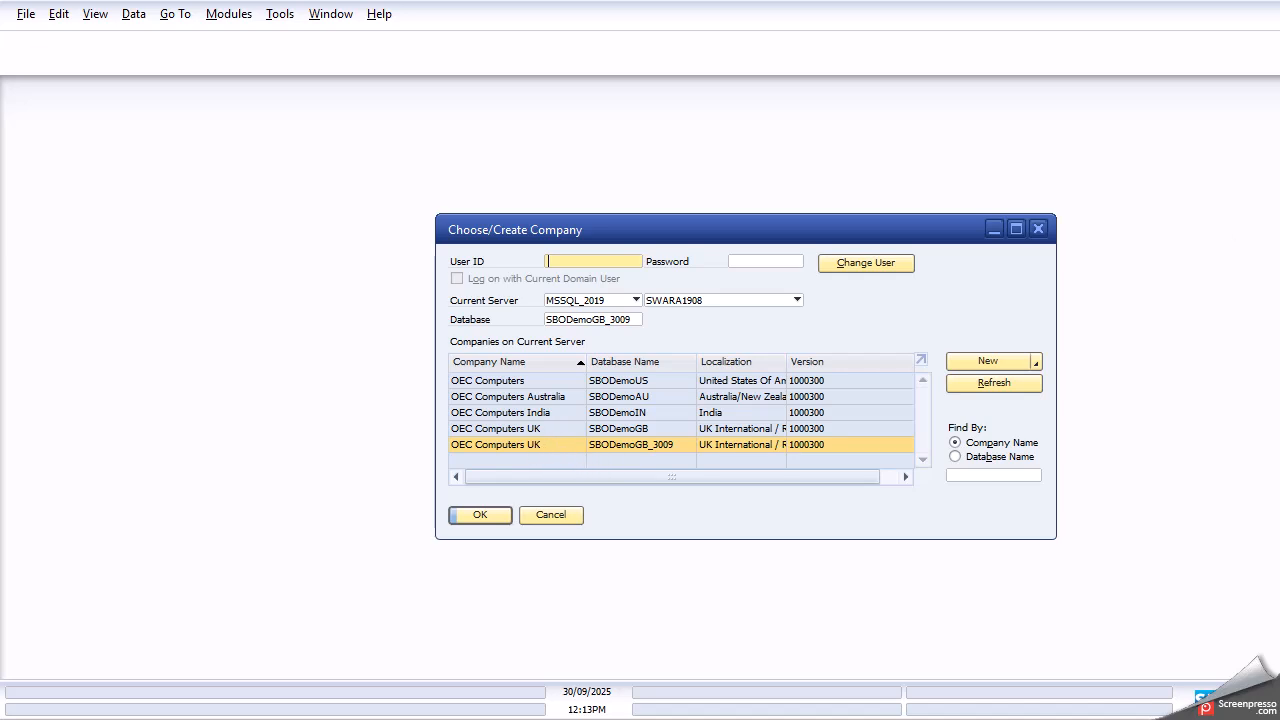
- Enter the login user ID and the account password
{"action": "type", "text": "manager"}
{"action": "key", "text": "Tab"}
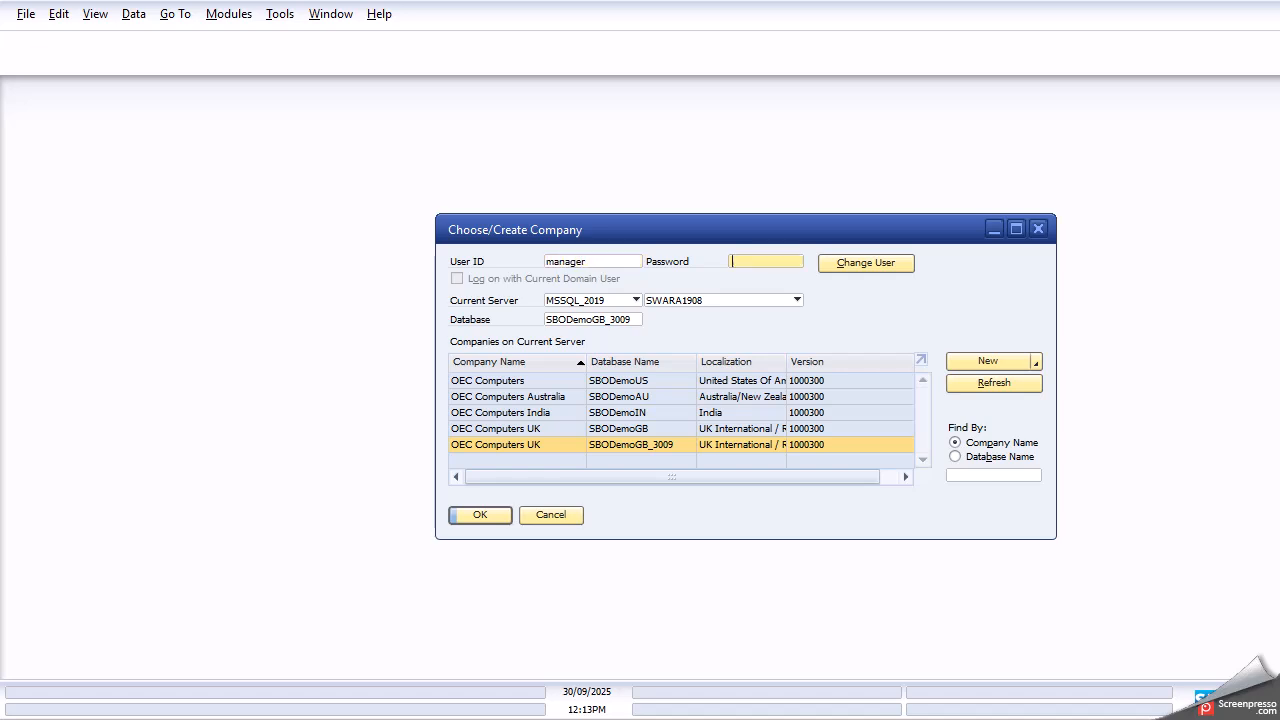
{"action": "type", "text": "1234"}
- Log into SBODemoGB_3009 and dismiss the recurring postings confirmation
{"action": "left_click", "coordinate": [500, 517]}
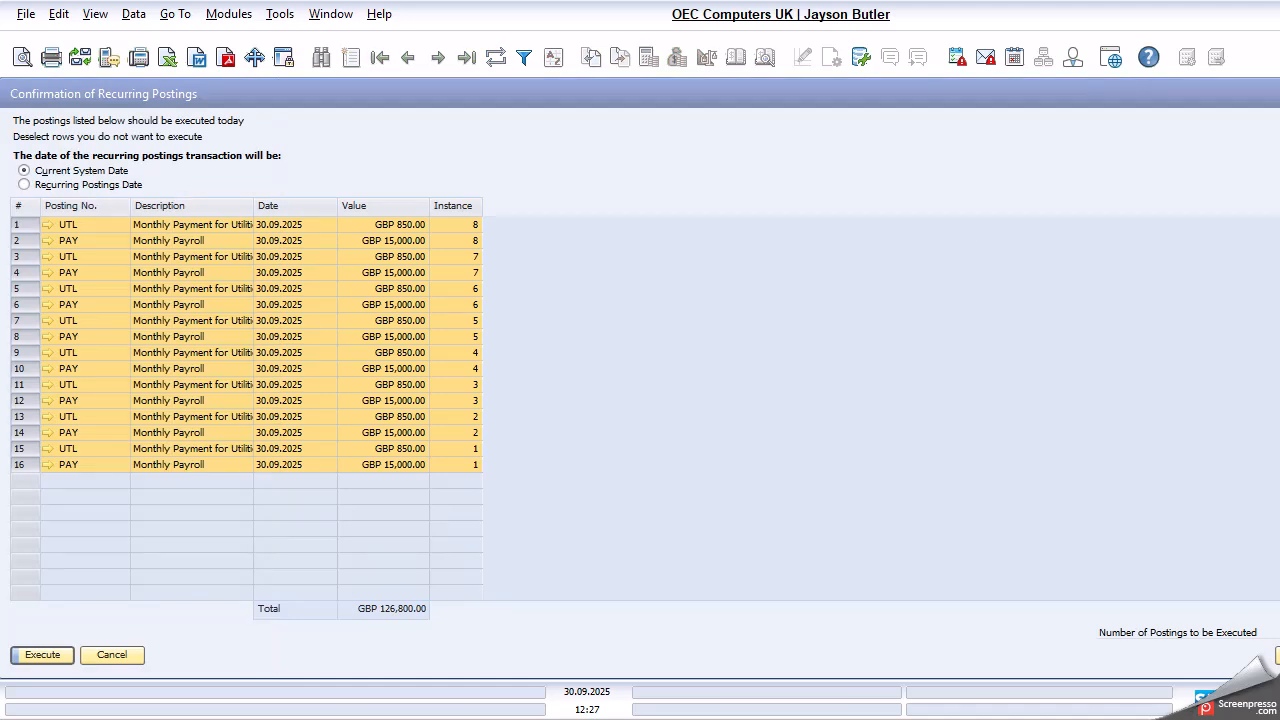
{"action": "key", "text": "Escape"}
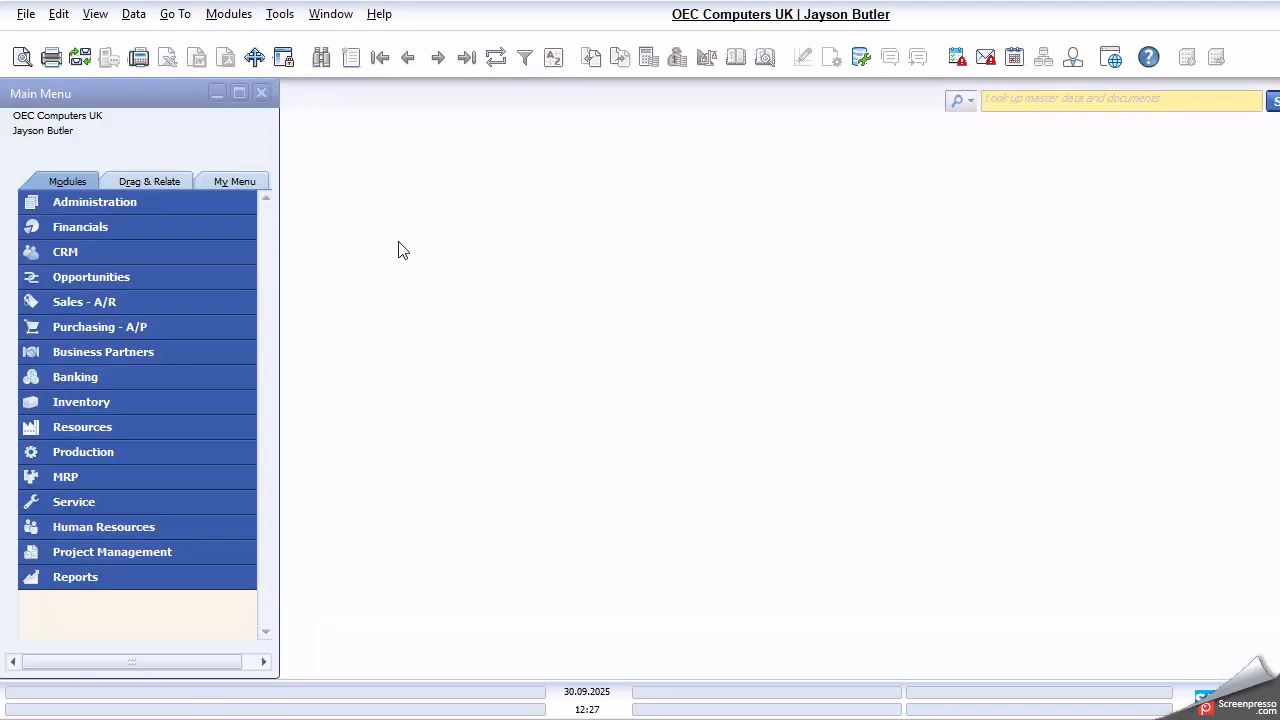
- Cancel the company chooser and expand Administration > System Initialization
{"action": "left_click", "coordinate": [171, 199]}
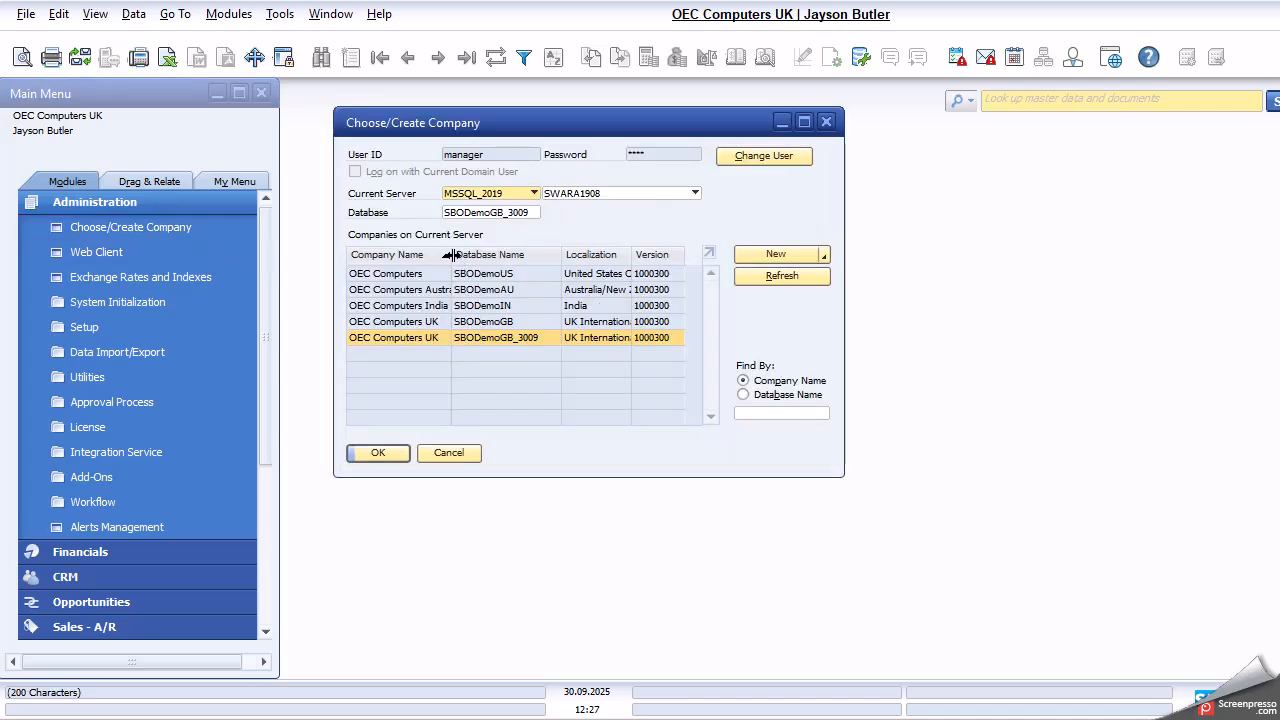
{"action": "left_click_drag", "start_coordinate": [451, 255], "coordinate": [481, 255]}
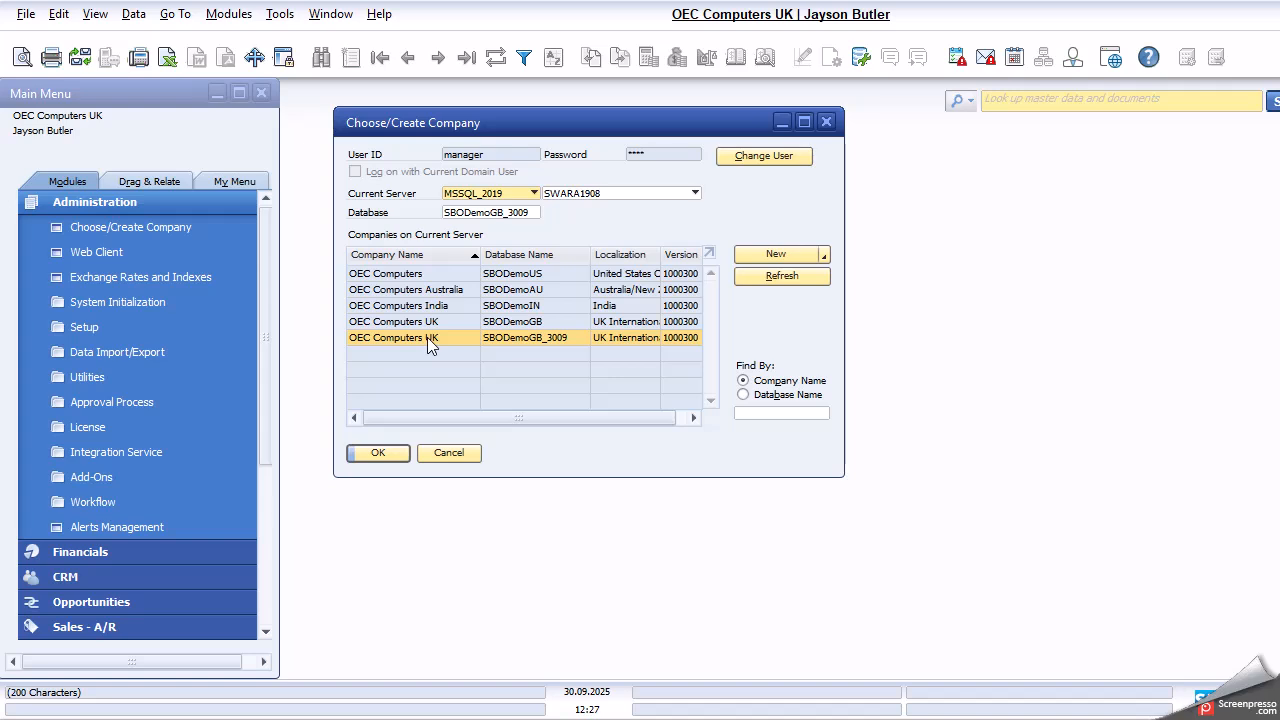
{"action": "left_click", "coordinate": [448, 453]}
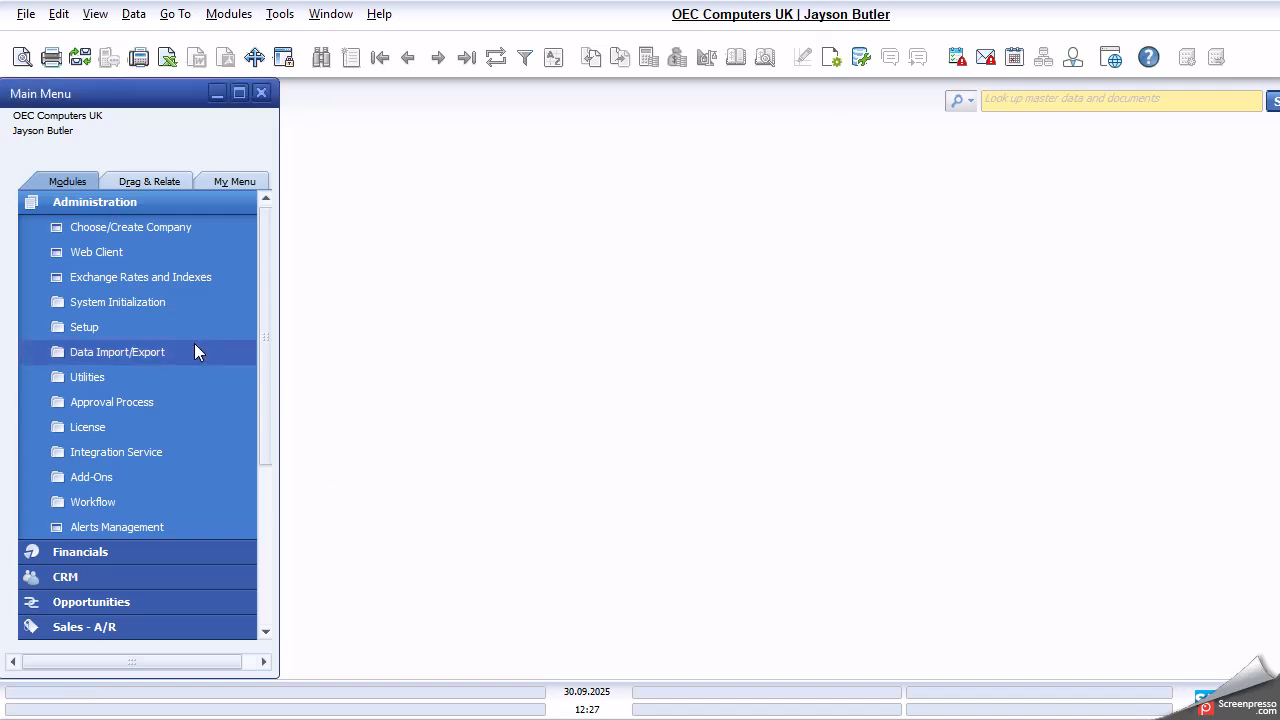
{"action": "left_click", "coordinate": [157, 302]}
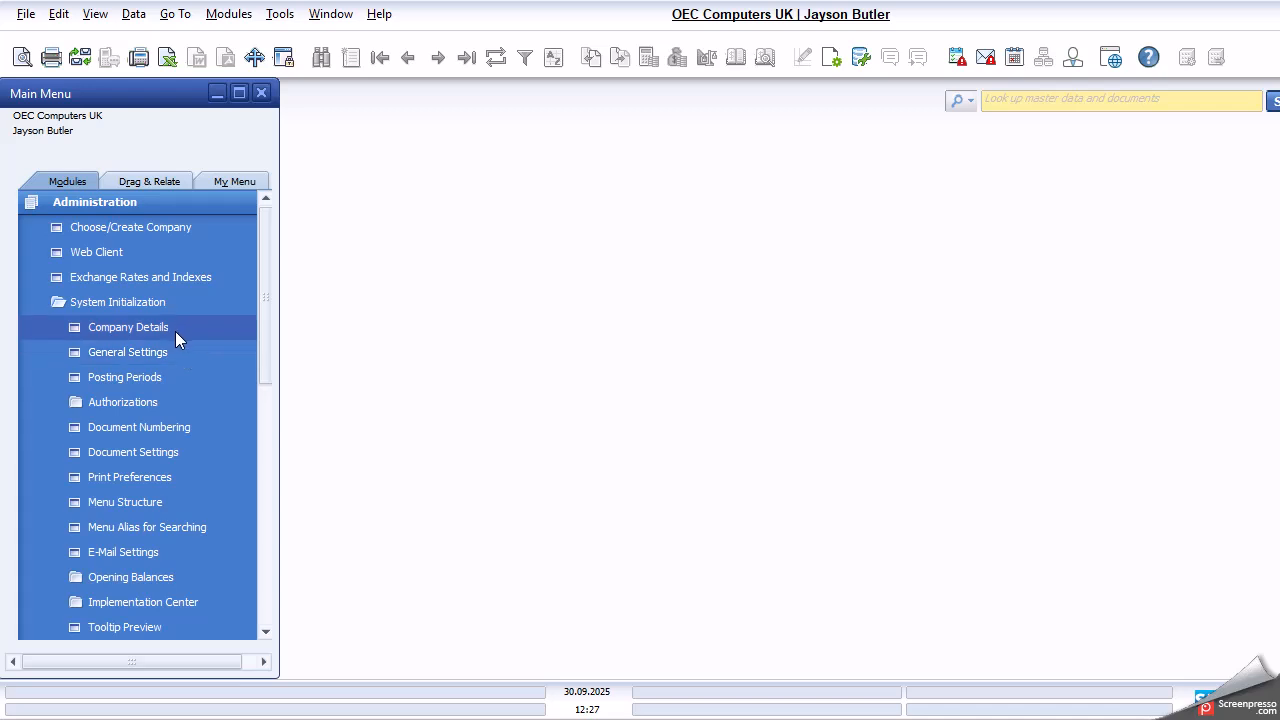
- Append UK_3009 to the Company Details name, making it OEC Computers UK_3009, and update
{"action": "left_click", "coordinate": [177, 328]}
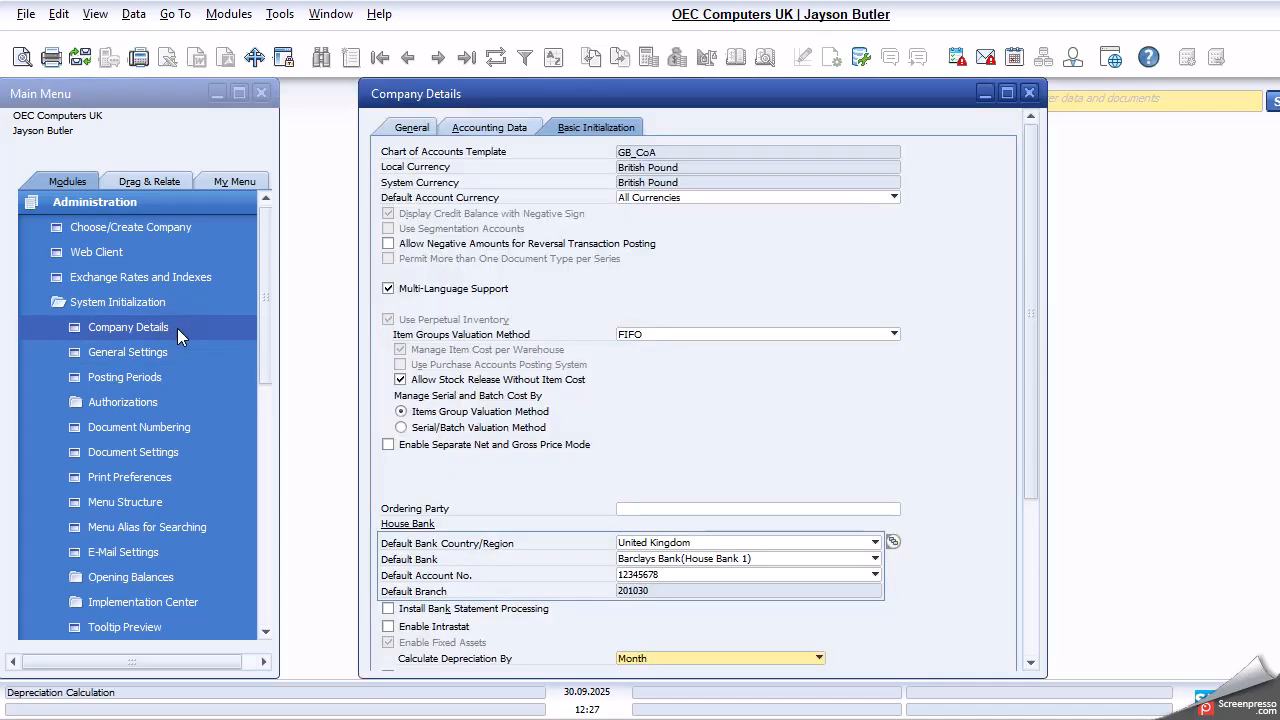
{"action": "left_click", "coordinate": [427, 128]}
{"action": "left_click", "coordinate": [720, 183]}
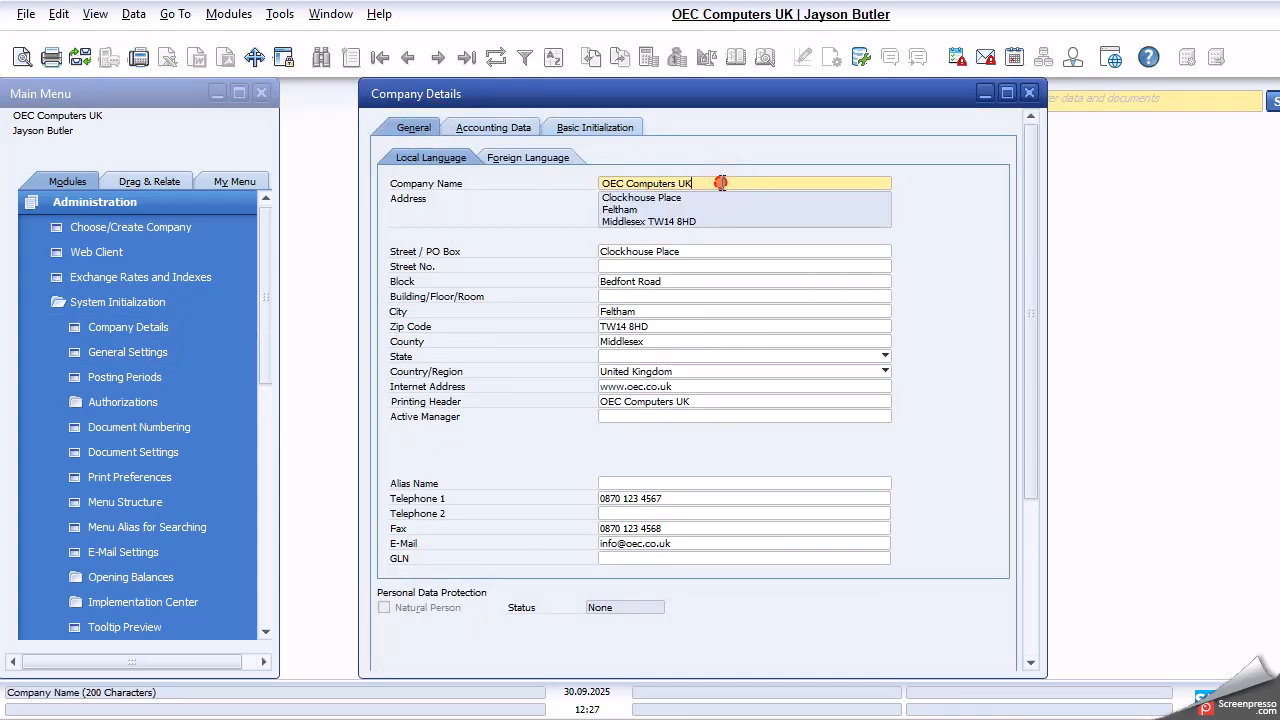
{"action": "type", "text": "UK_3009"}
{"action": "scroll", "coordinate": [517, 551], "scroll_direction": "down", "scroll_amount": 3}
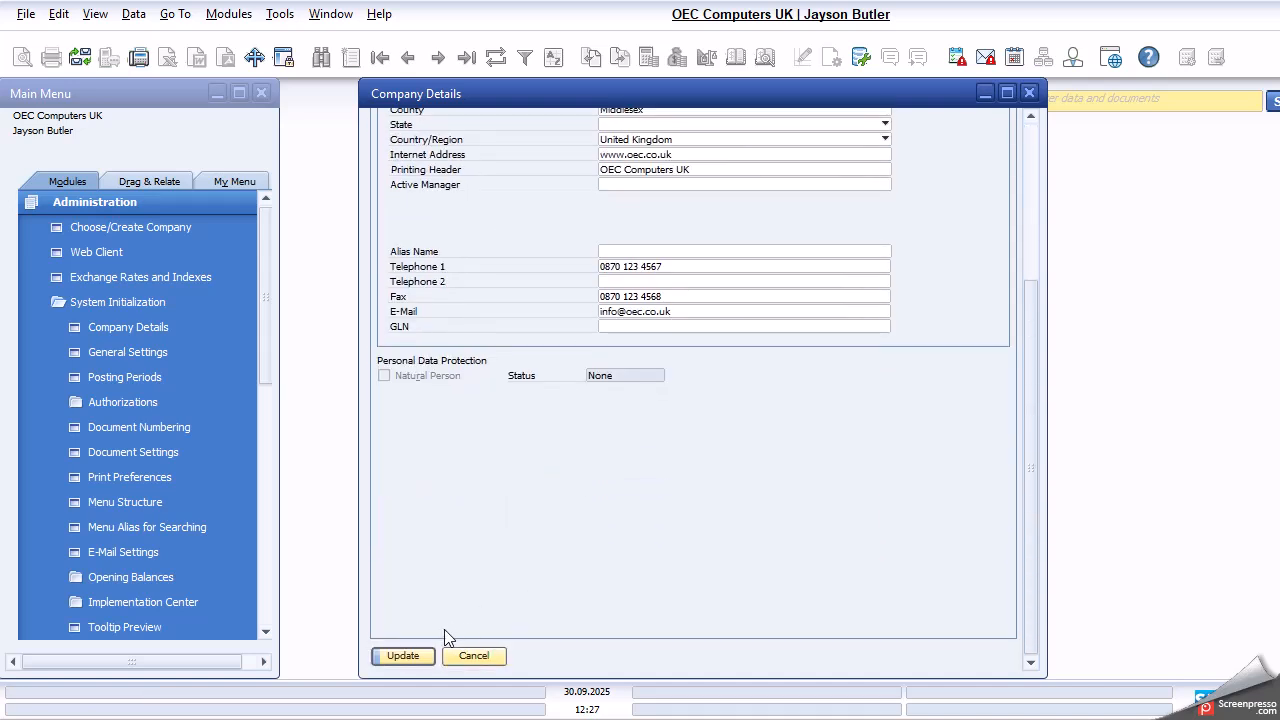
{"action": "left_click", "coordinate": [415, 655]}
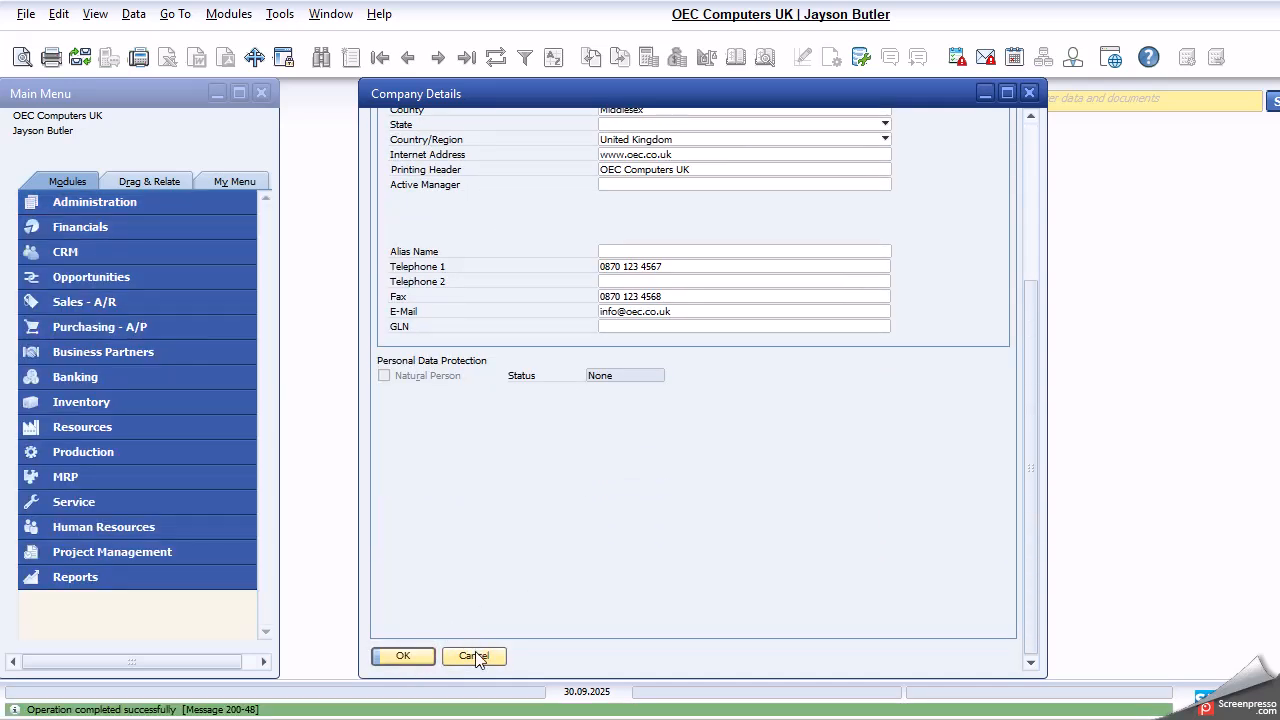
{"action": "left_click", "coordinate": [418, 662]}
{"action": "left_click", "coordinate": [159, 194]}
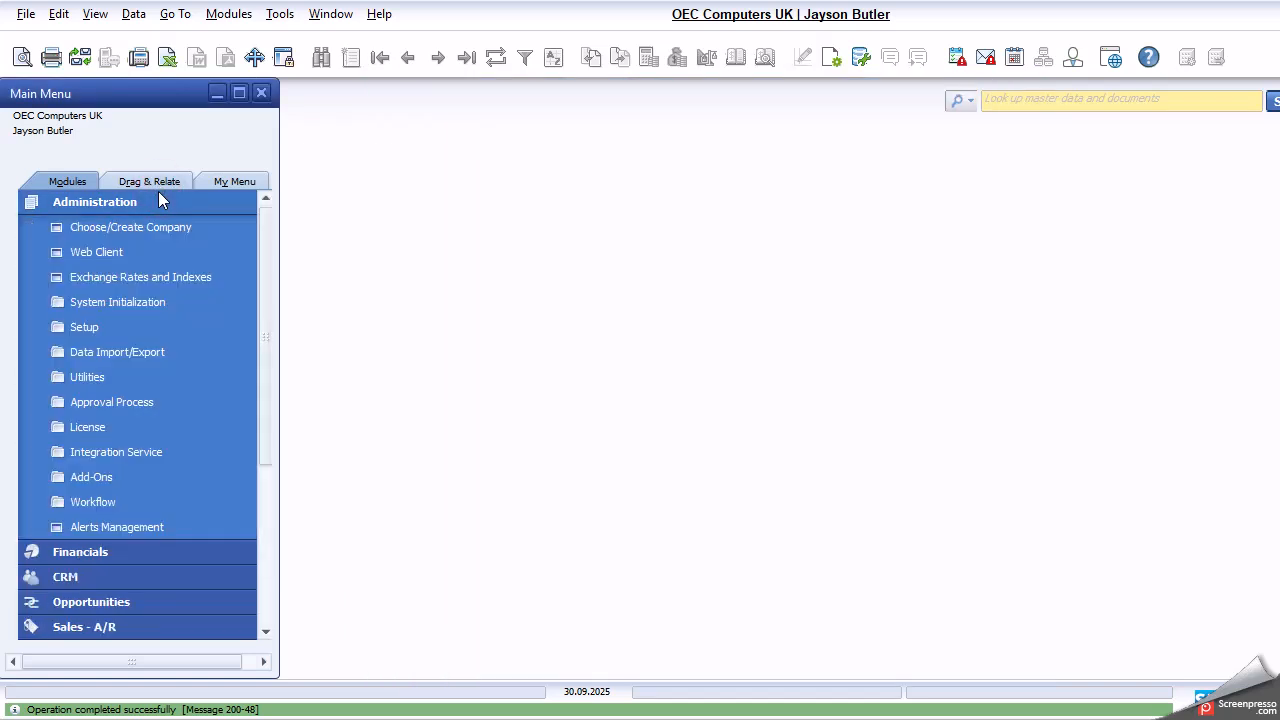
{"action": "left_click", "coordinate": [172, 227]}
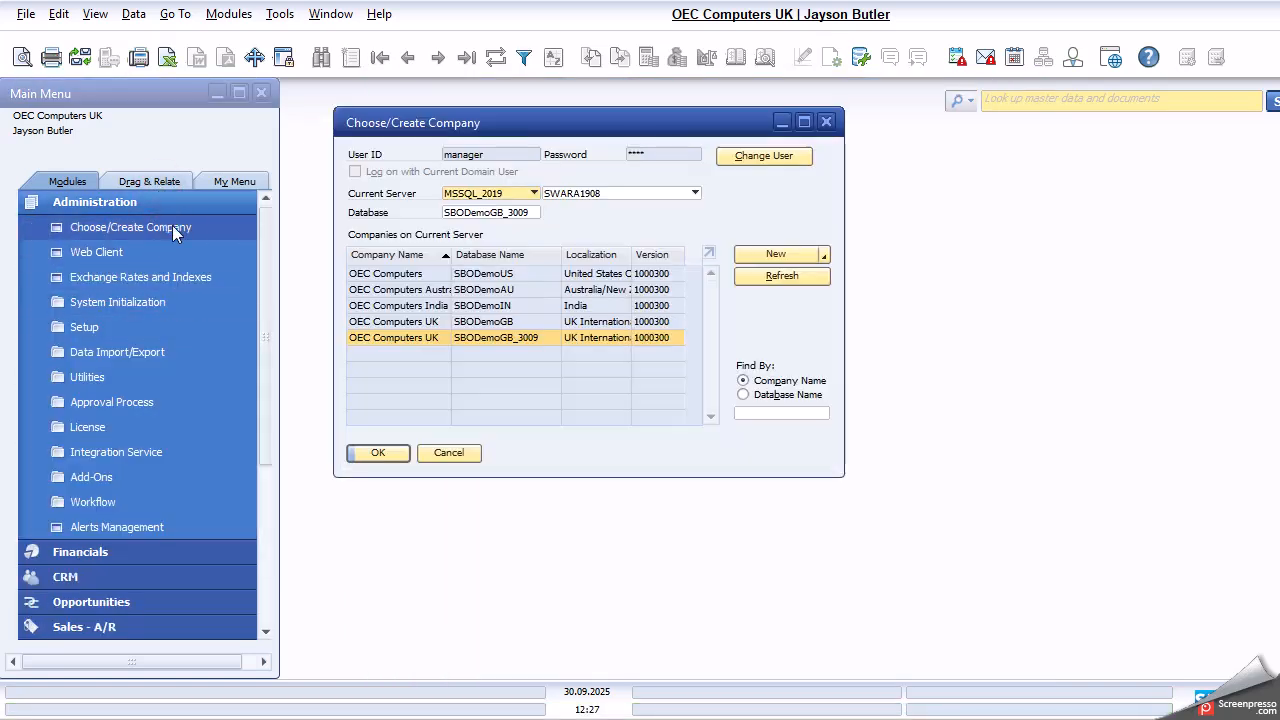
{"action": "left_click", "coordinate": [800, 276]}
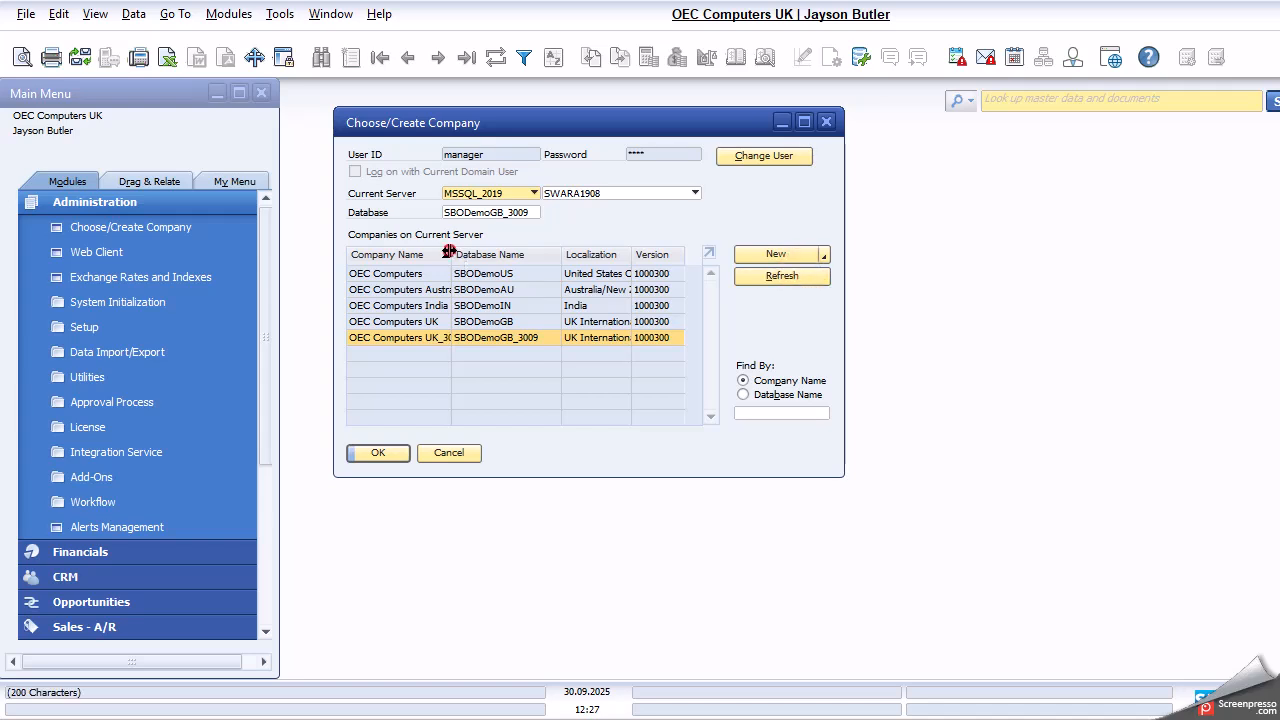
{"action": "left_click_drag", "start_coordinate": [451, 254], "coordinate": [488, 256]}
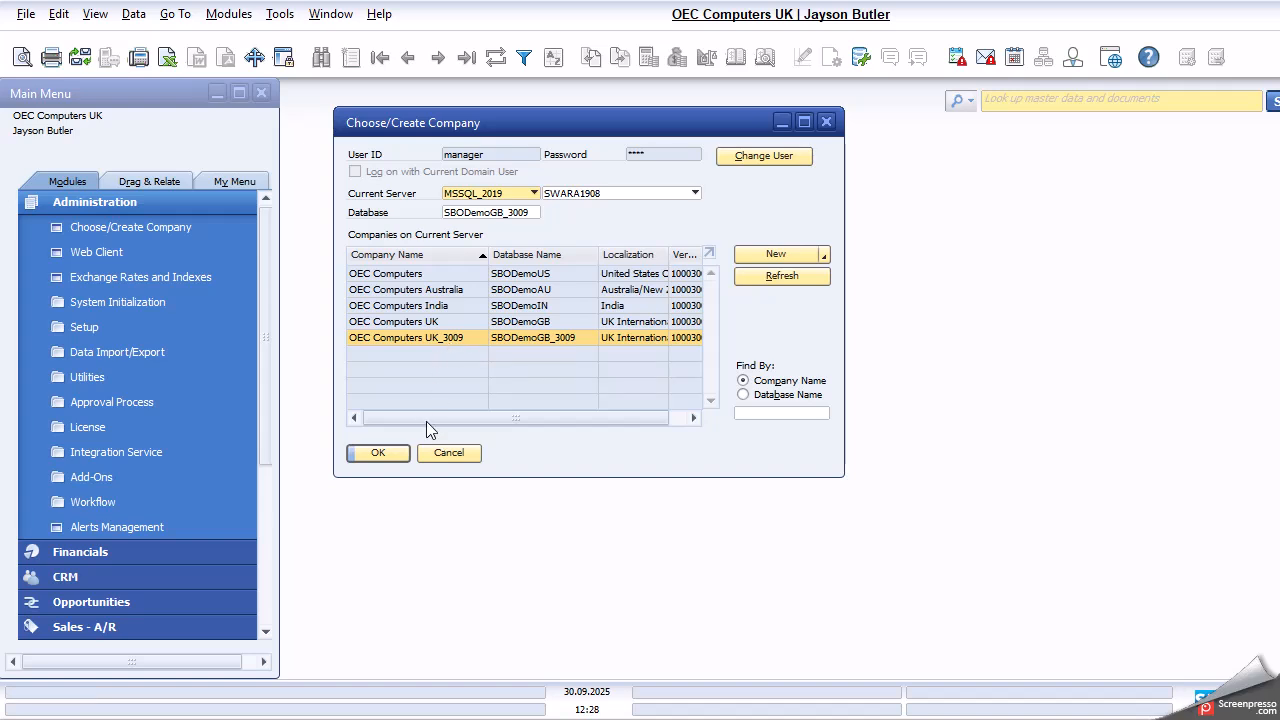
{"action": "left_click", "coordinate": [452, 452]}
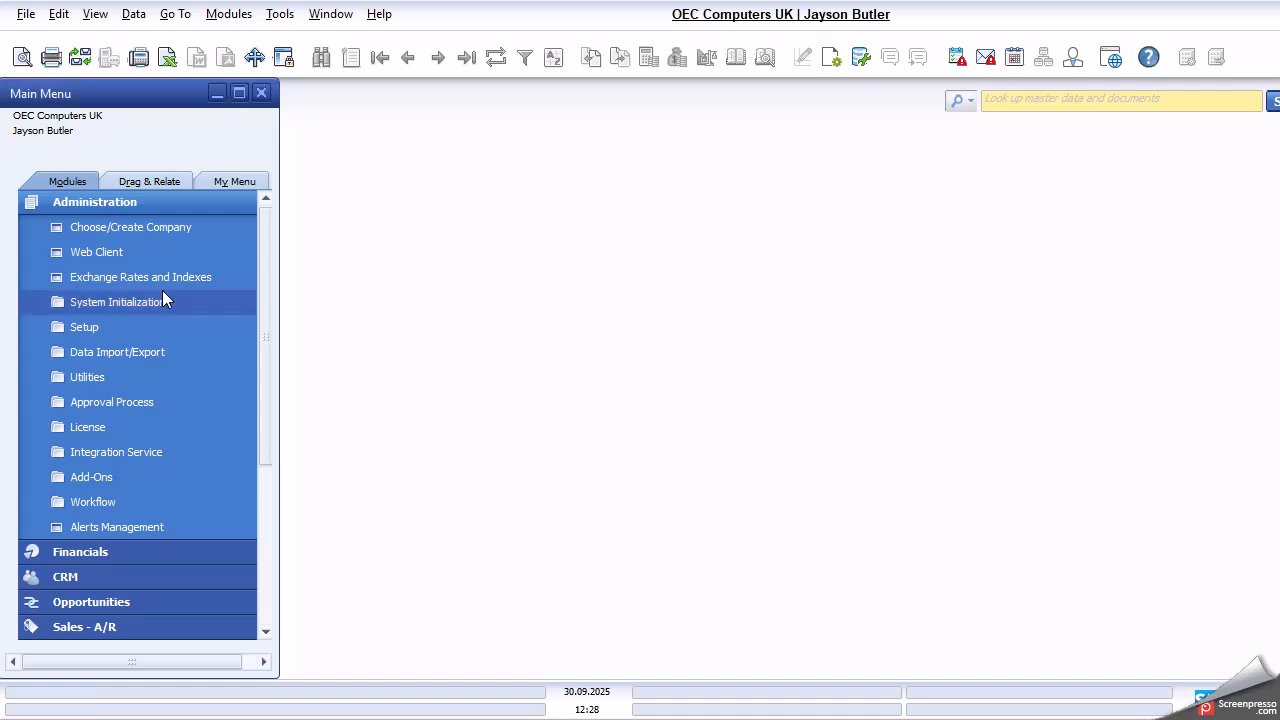
- Collapse the Administration module, then use a context menu near the screen's bottom-right
{"action": "left_click", "coordinate": [182, 205]}
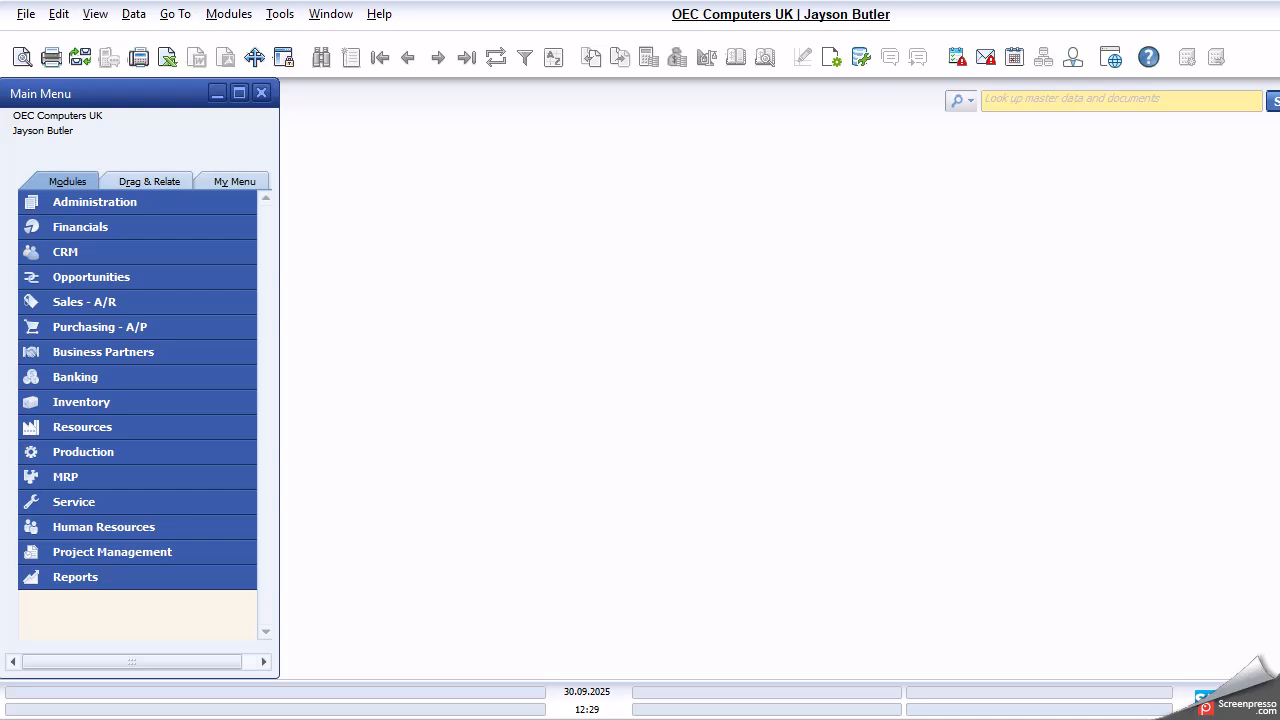
{"action": "left_click", "coordinate": [1099, 719]}
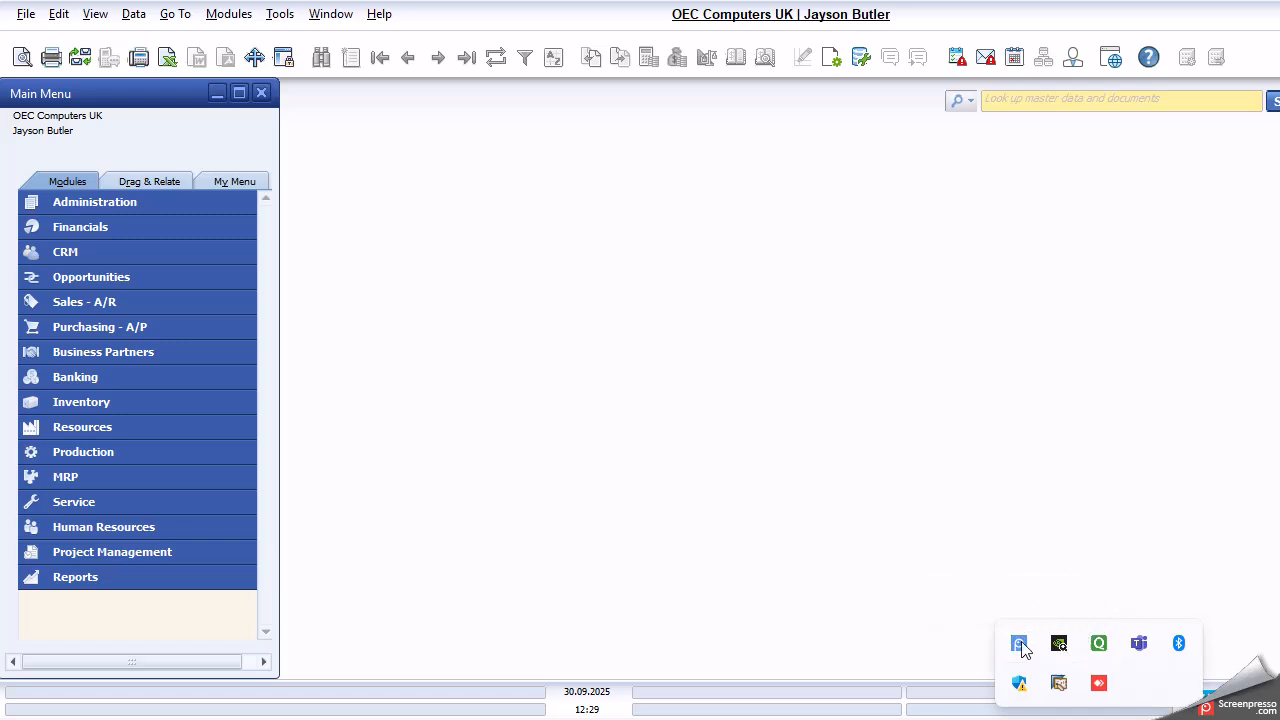
{"action": "right_click", "coordinate": [1019, 645]}
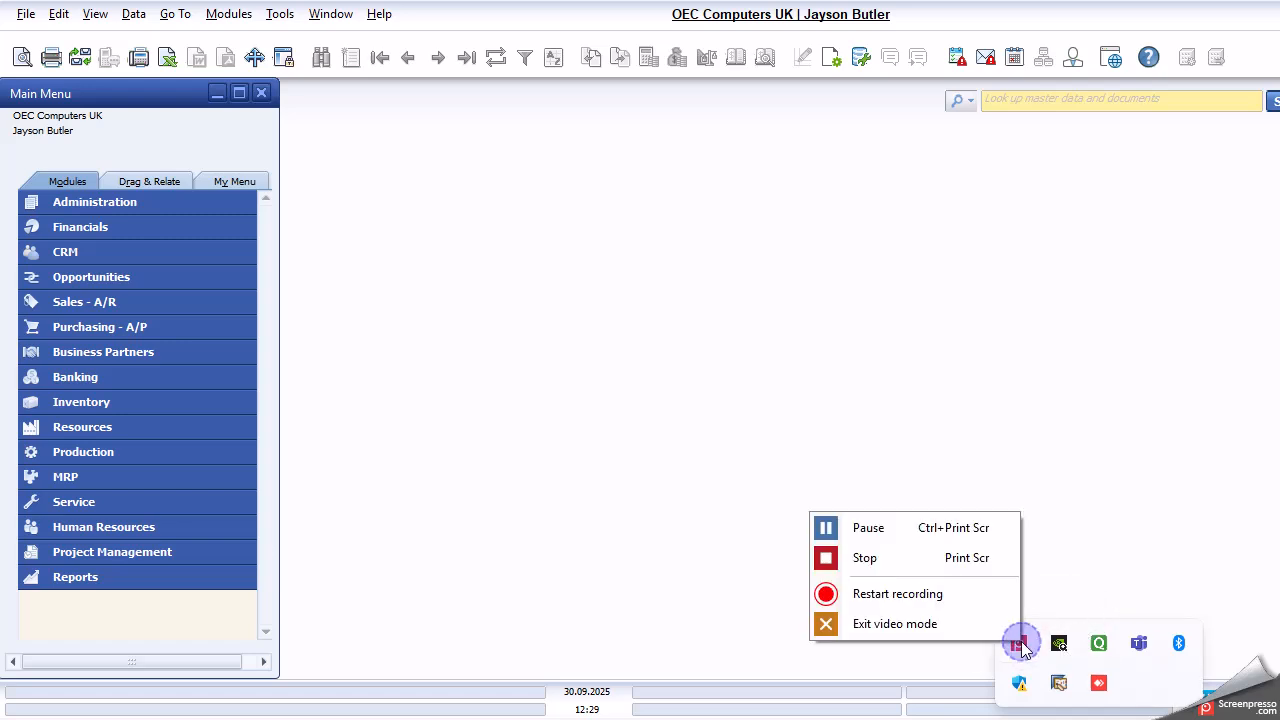
{"action": "left_click", "coordinate": [948, 563]}
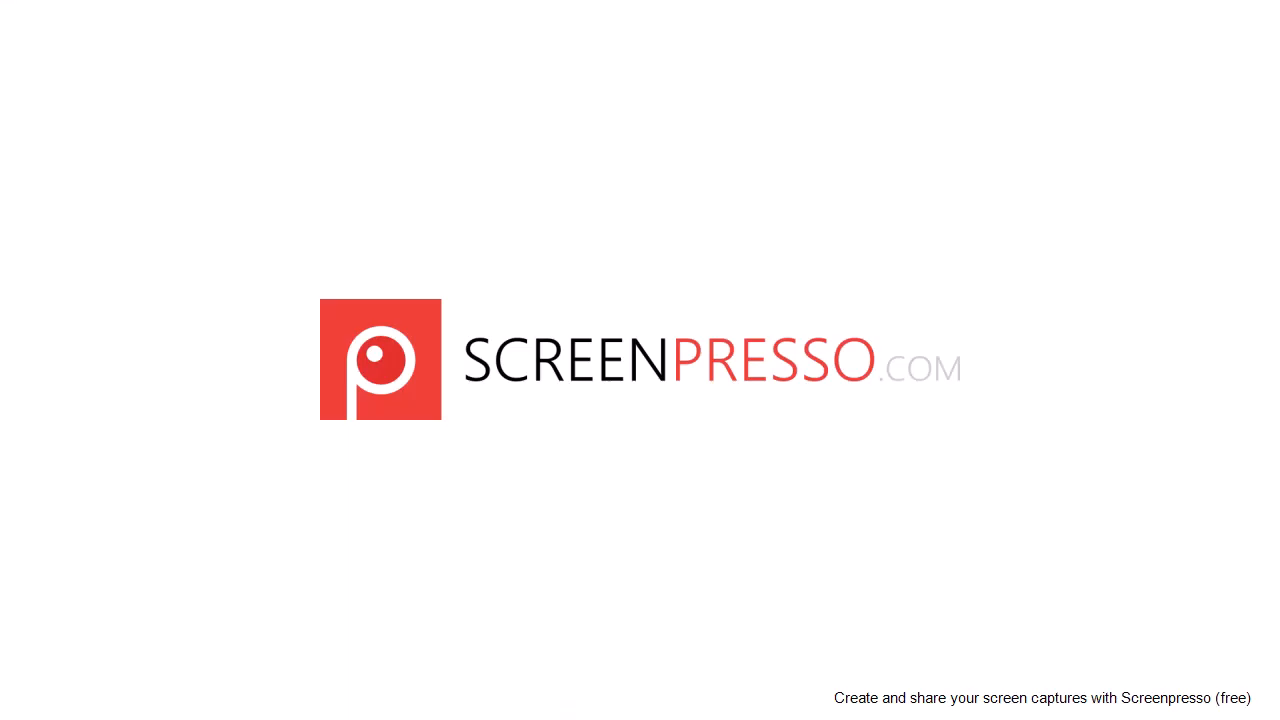